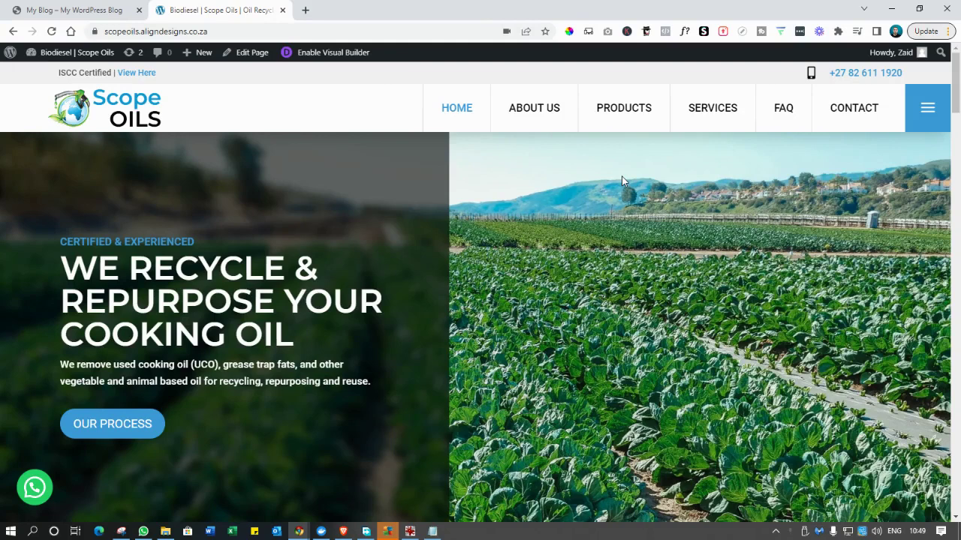
Reveal the full https address of the Scope Oils dev site on the aligndesigns subdomain
click(172, 31)
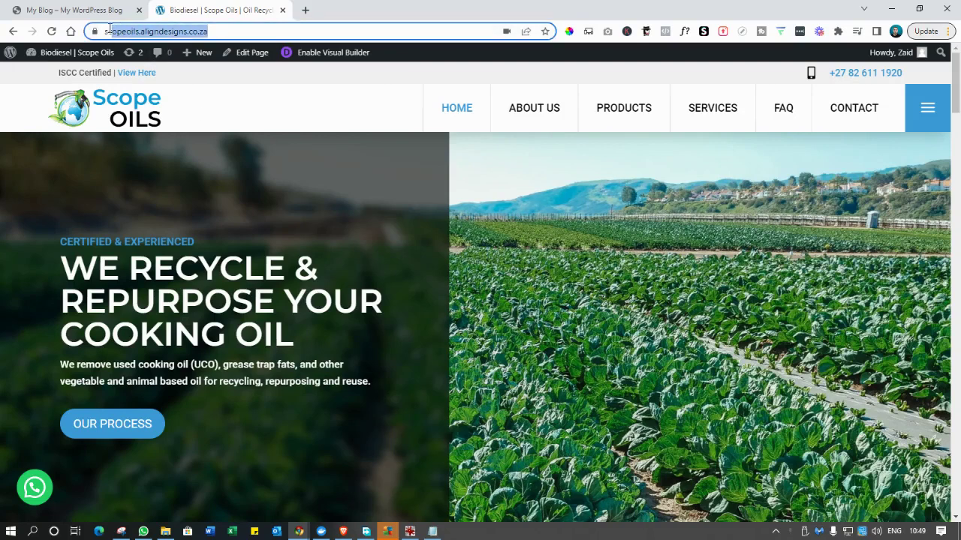
click(267, 27)
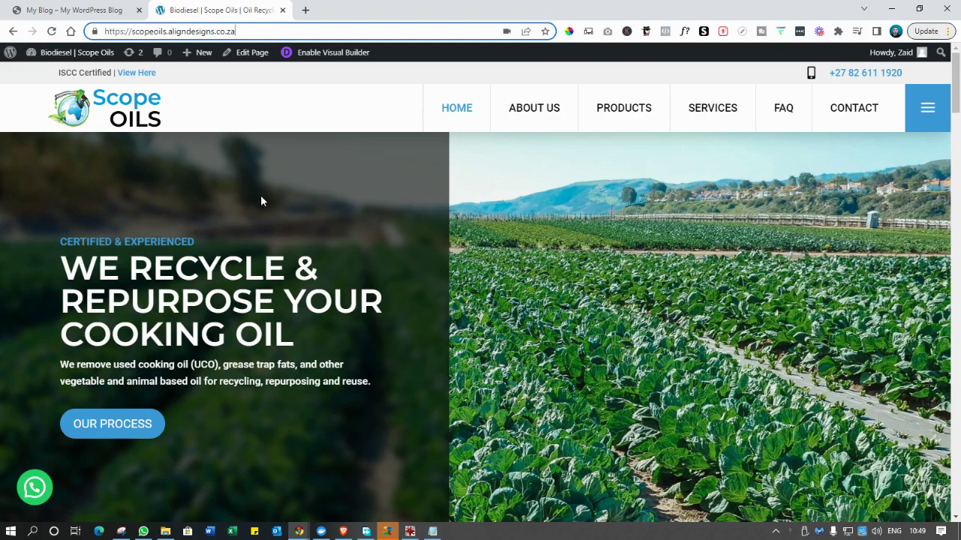
Look through the old Scope Oils site screenshot in IrfanView, then close the viewer
click(410, 532)
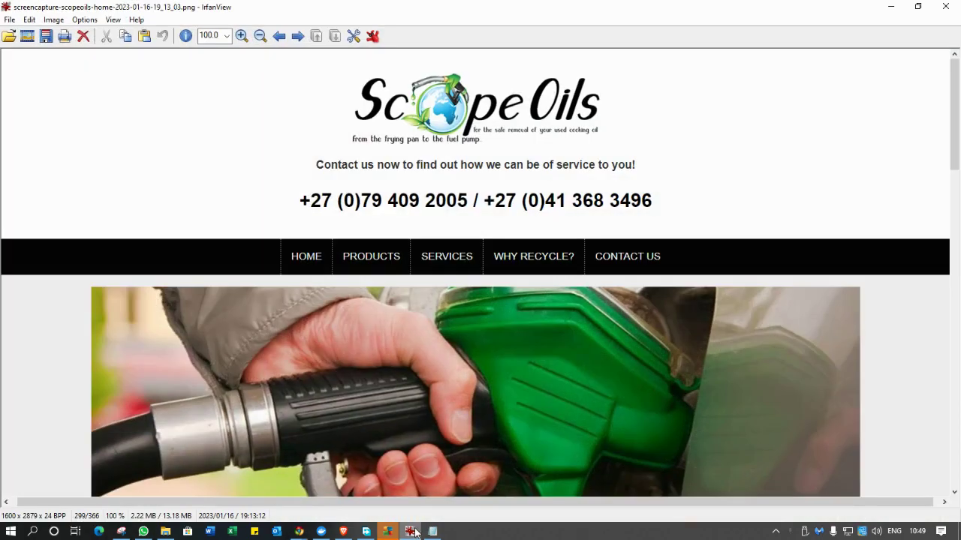
scroll(432, 164, down, 5)
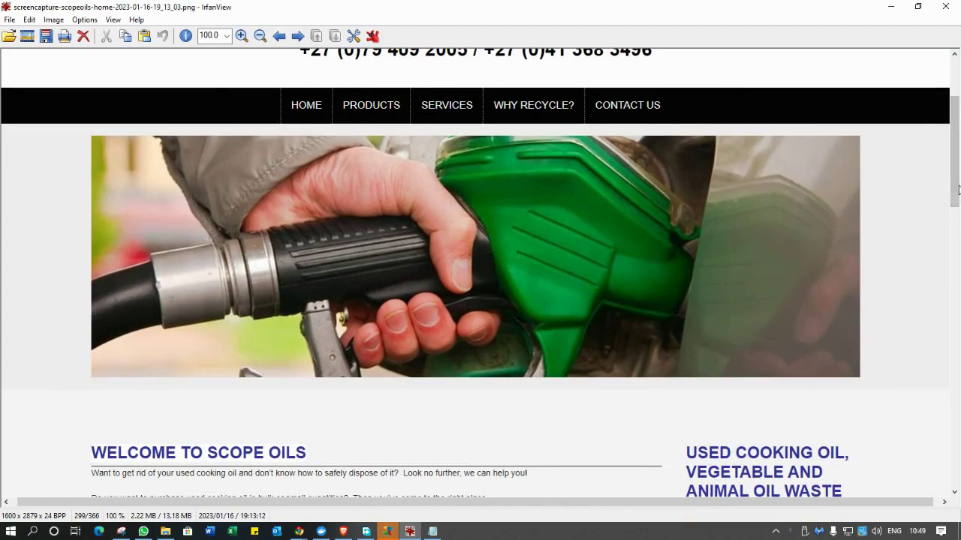
drag(959, 156, 952, 90)
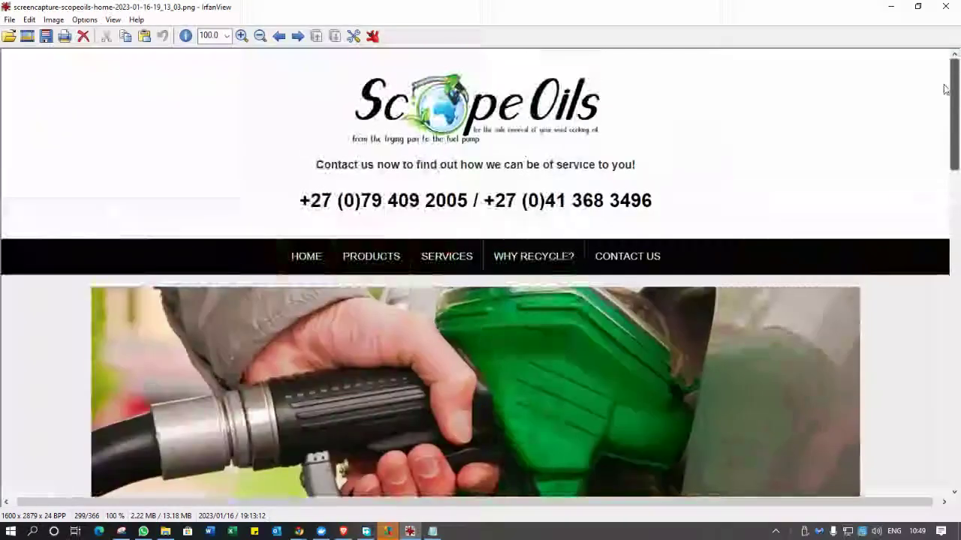
click(941, 15)
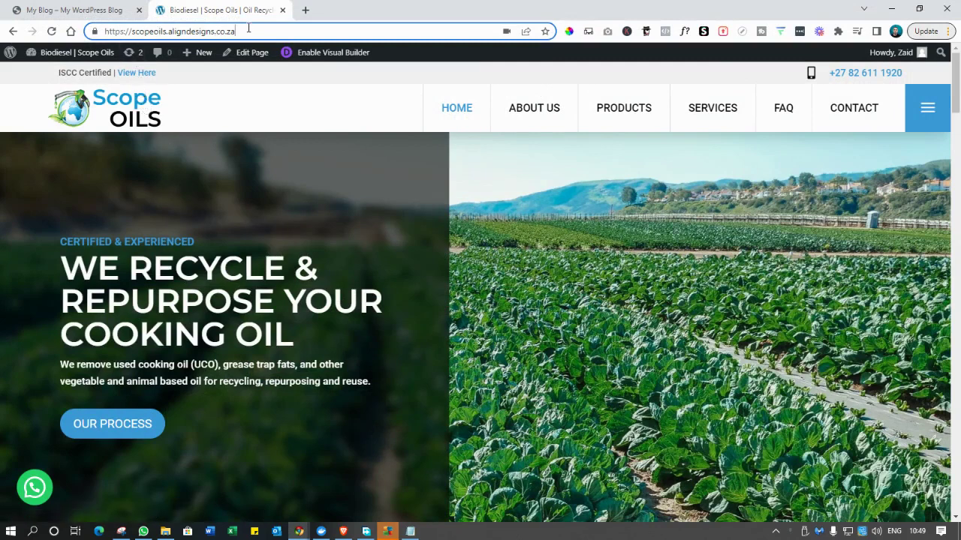
Highlight the 'Development Site' sub-domain line in the migration notes, then minimize Notepad
click(410, 531)
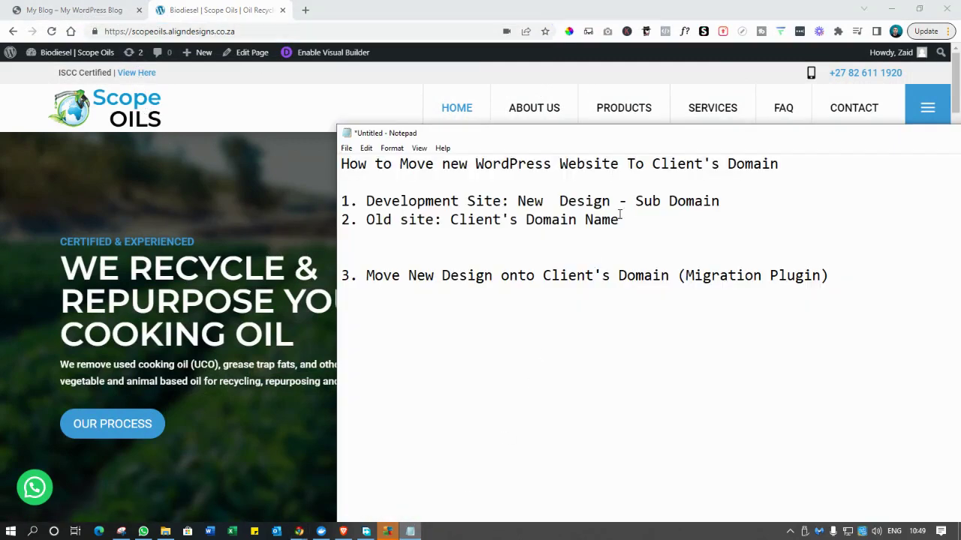
drag(634, 200, 744, 206)
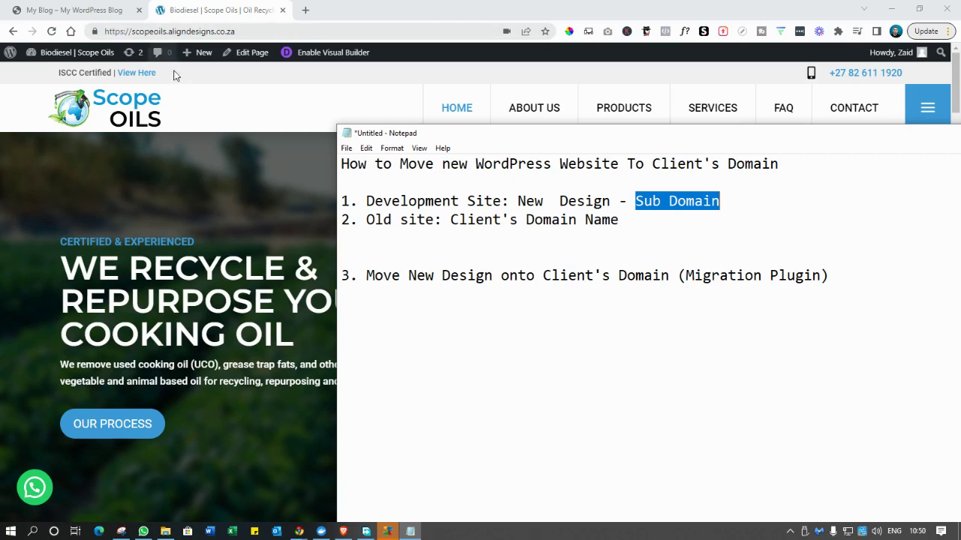
click(429, 202)
drag(366, 201, 719, 211)
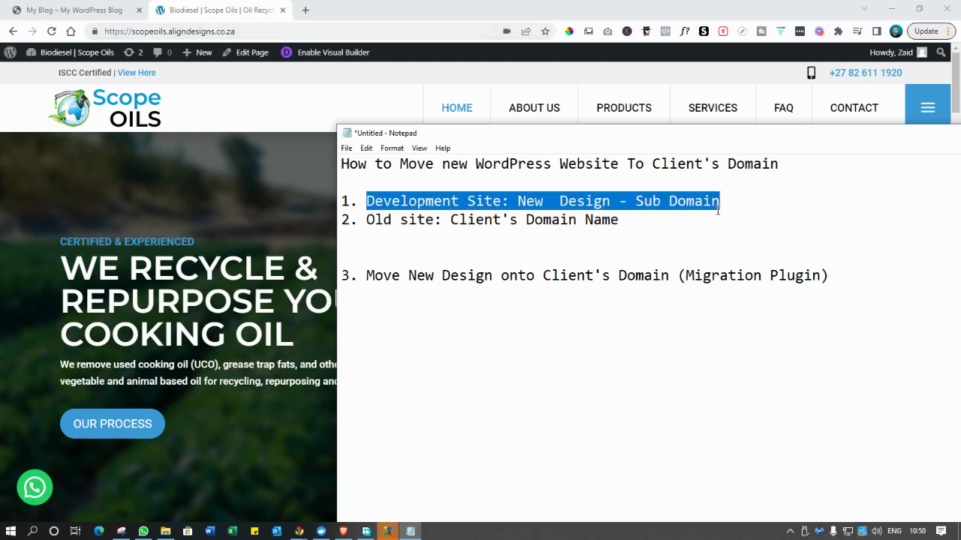
drag(938, 135, 829, 135)
click(863, 133)
scroll(834, 235, down, 6)
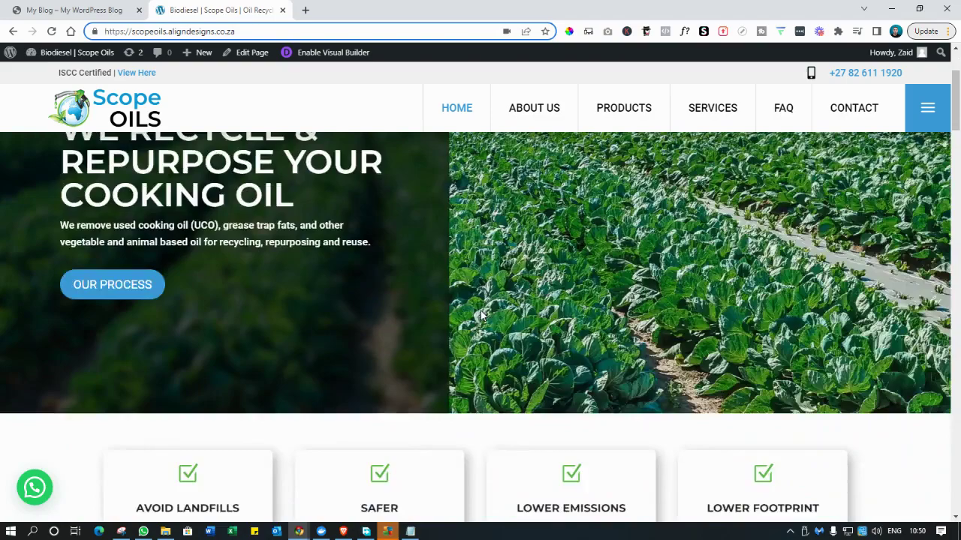
drag(958, 136, 958, 60)
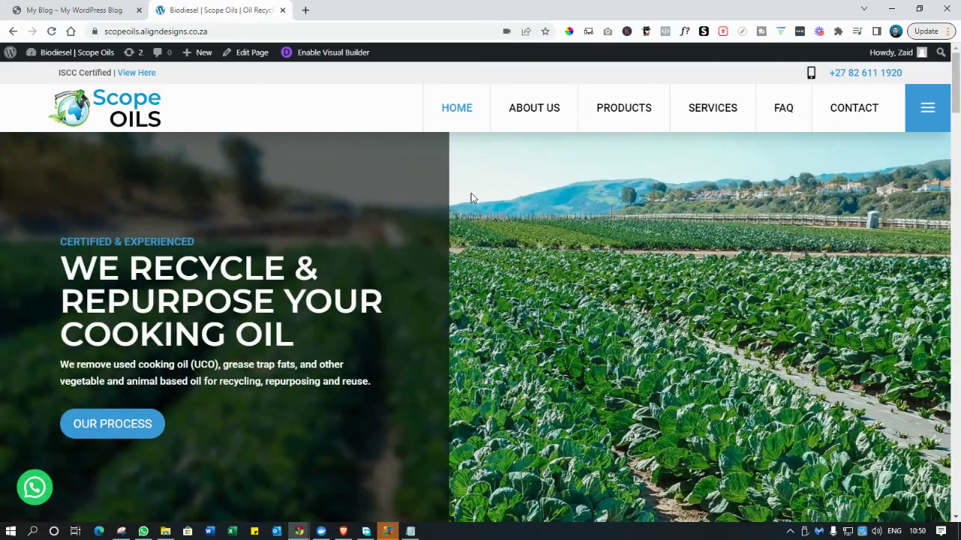
click(234, 33)
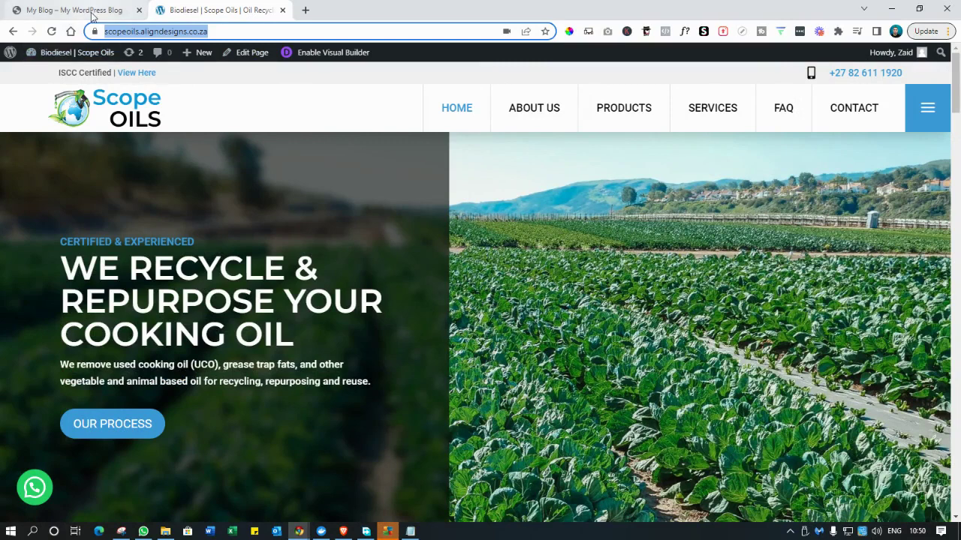
click(92, 11)
click(87, 31)
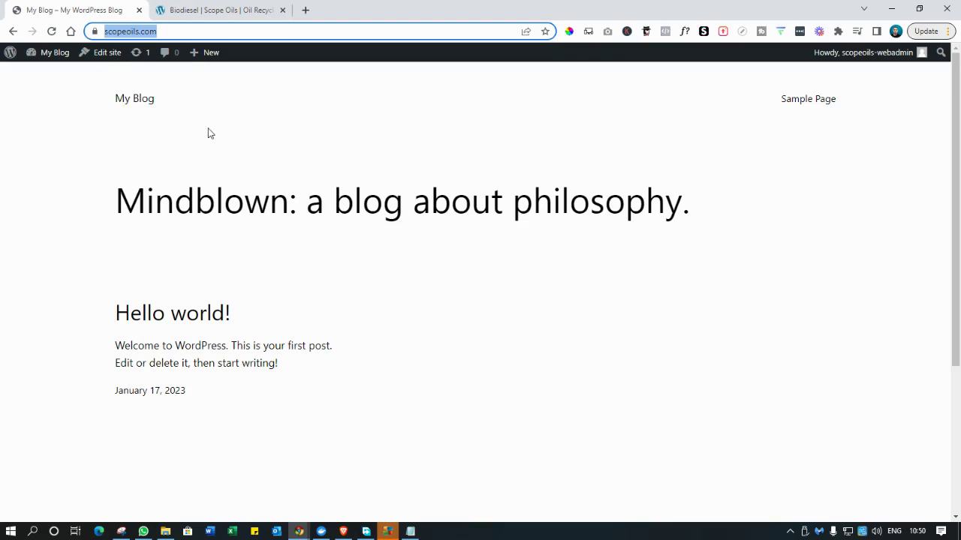
click(222, 11)
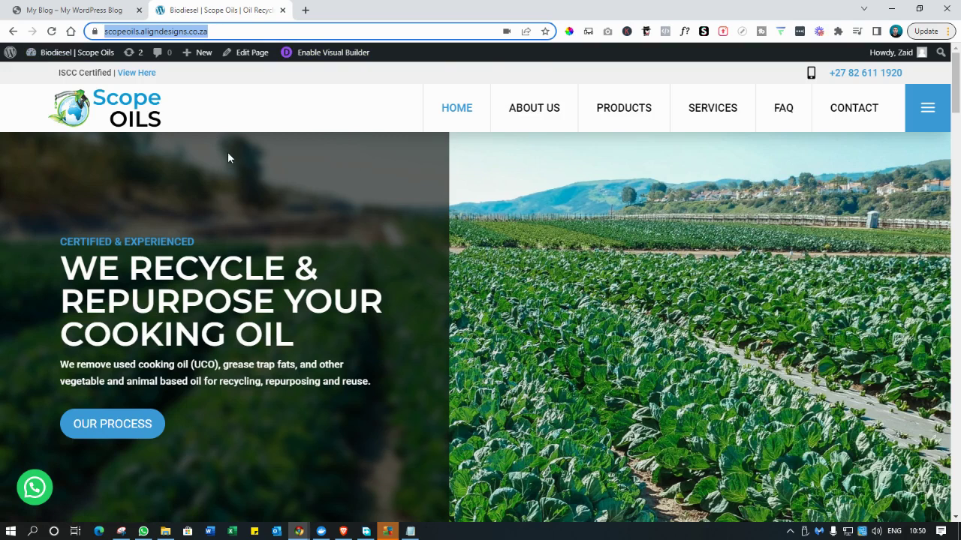
click(56, 5)
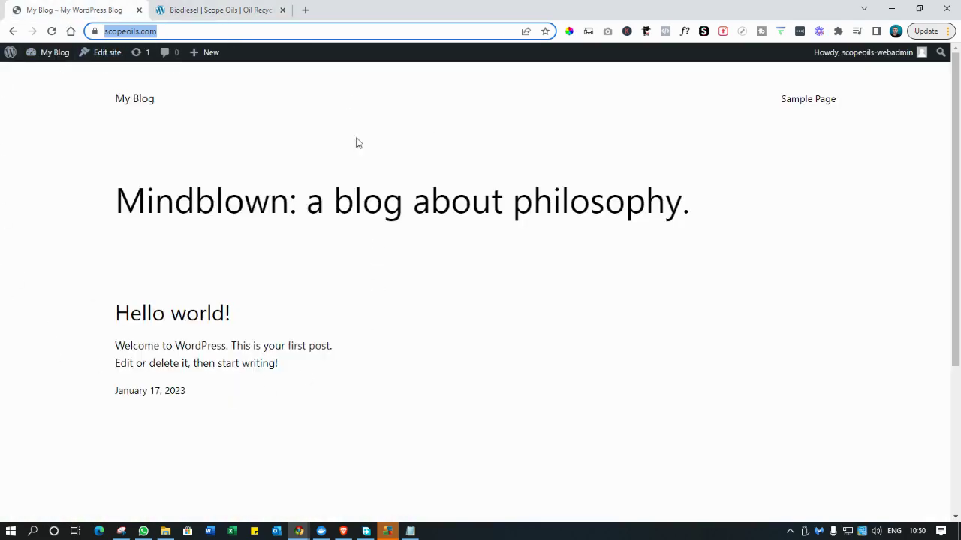
click(235, 6)
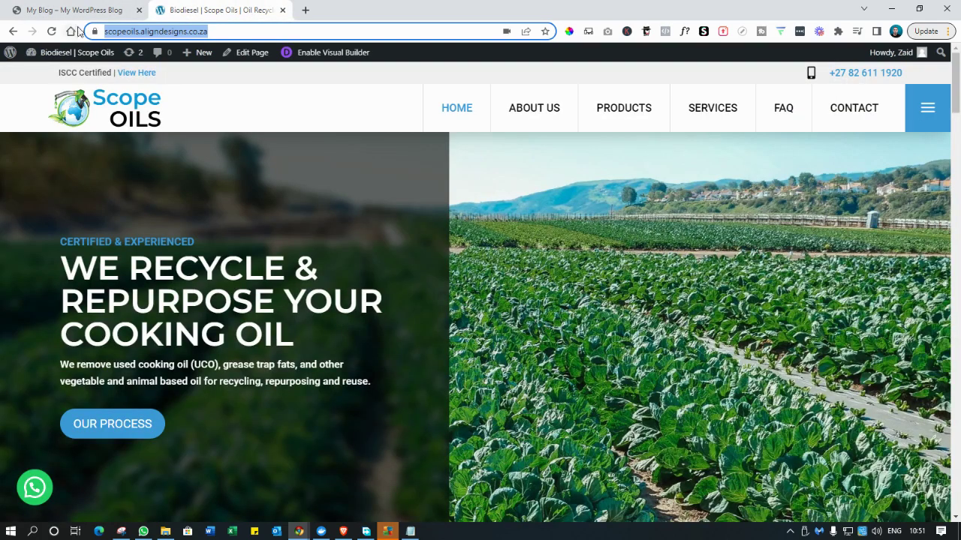
click(263, 33)
key(ctrl+a)
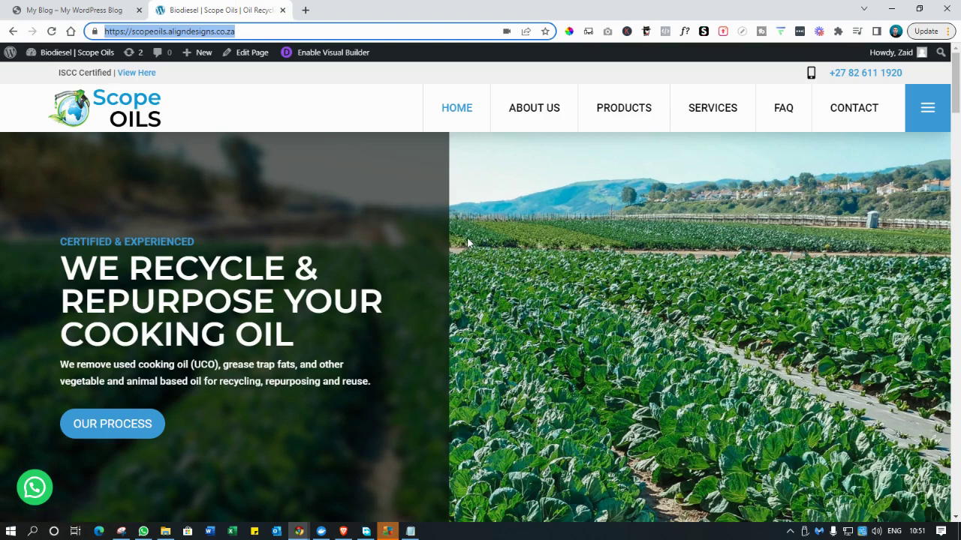
click(412, 532)
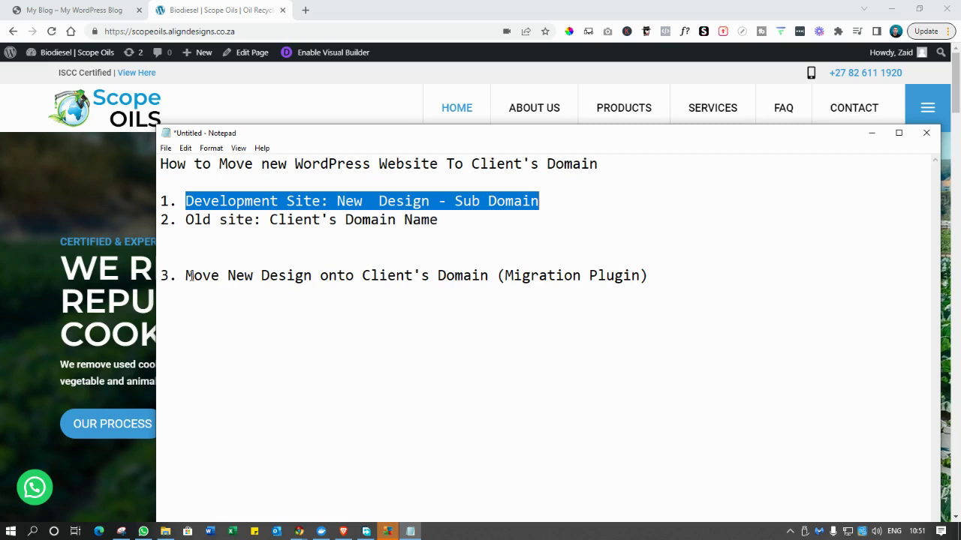
drag(194, 276, 617, 279)
click(617, 279)
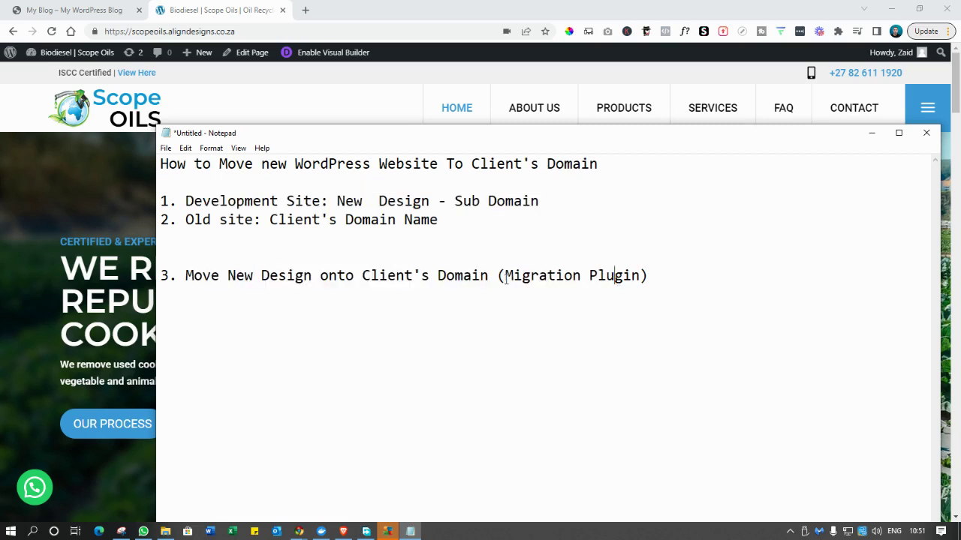
drag(504, 275, 644, 275)
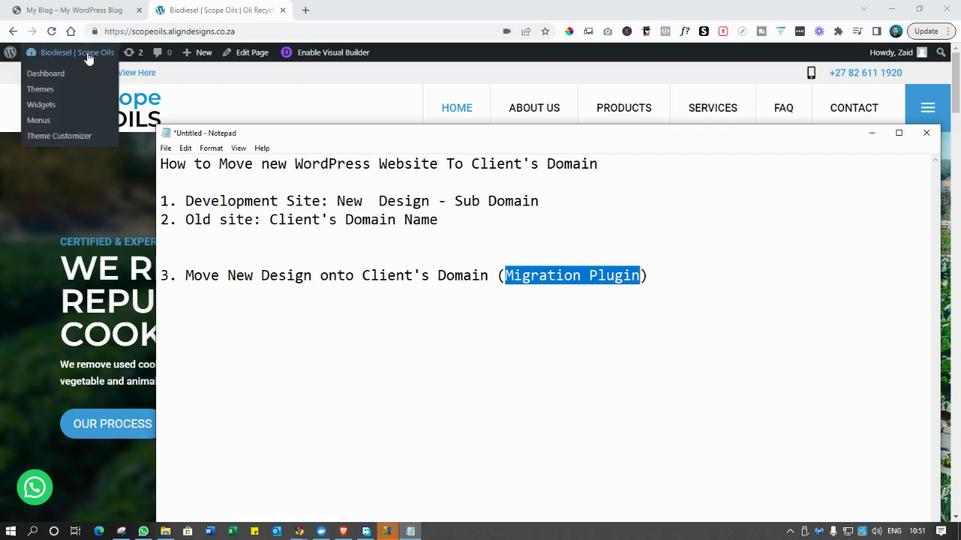
click(296, 31)
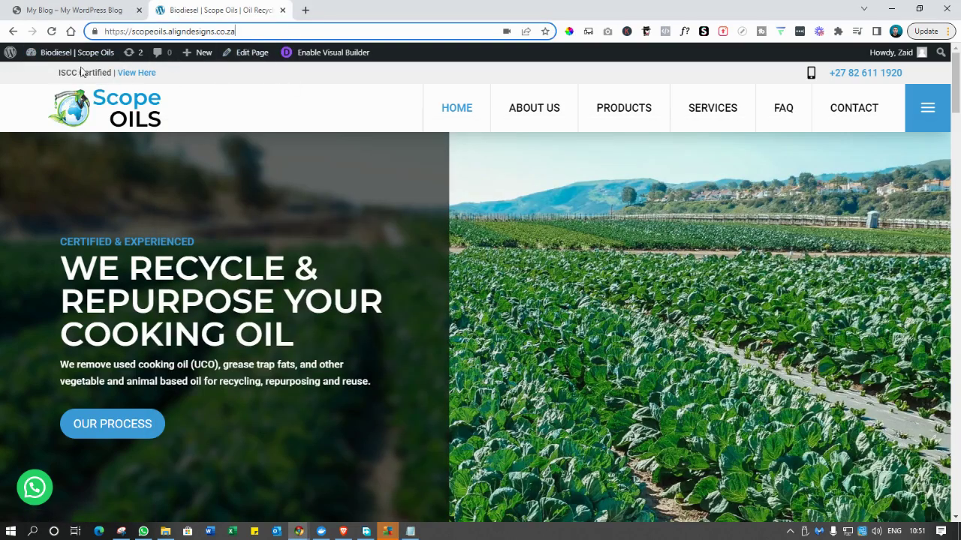
Search the dev site's Add New plugins page for 'migration'
click(44, 73)
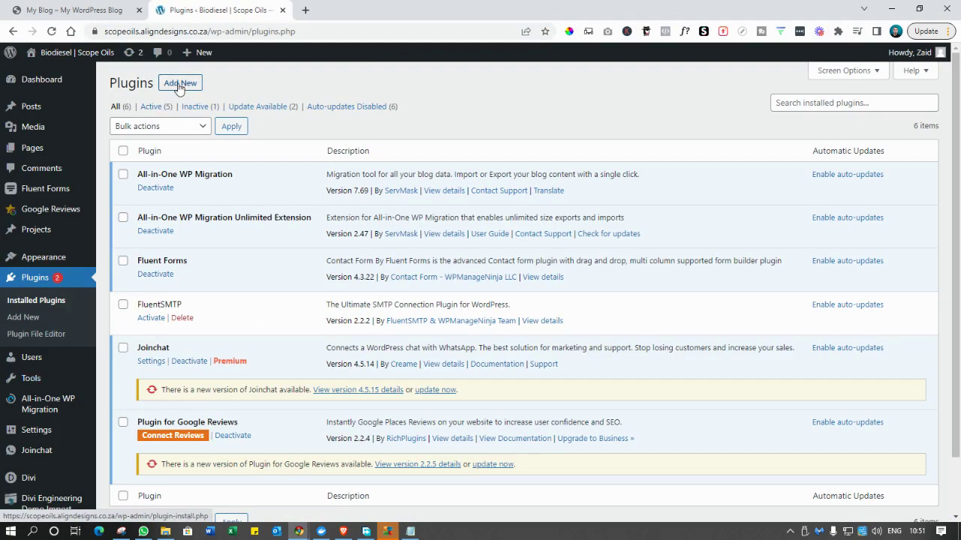
click(179, 88)
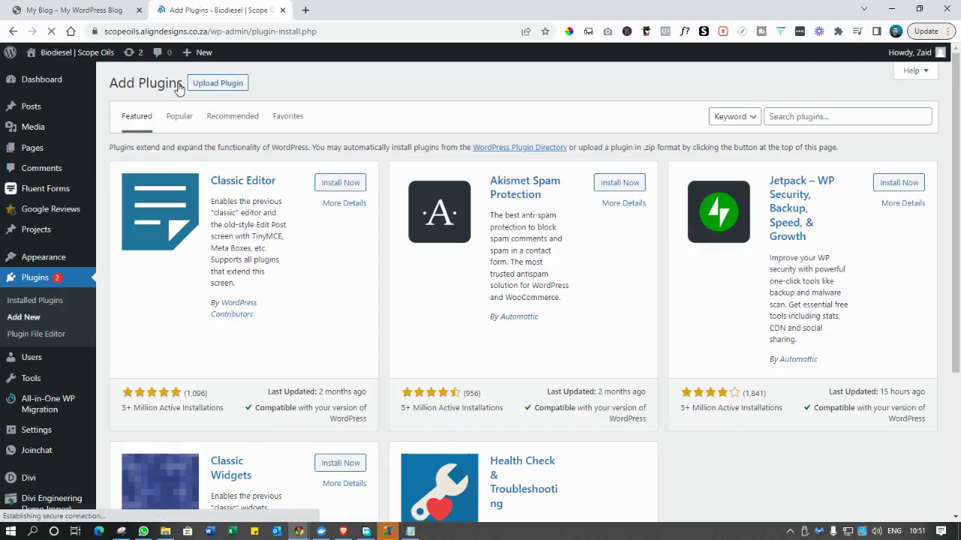
click(856, 118)
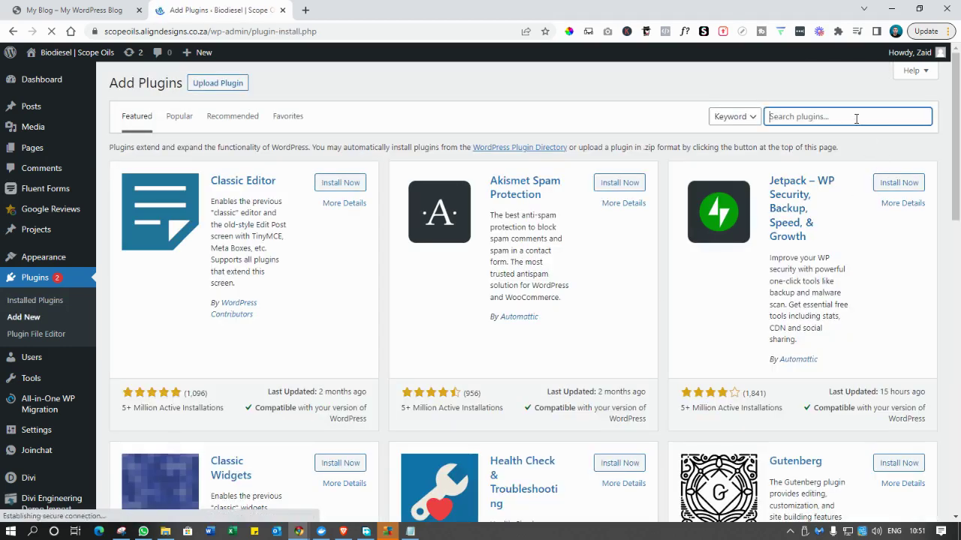
text(migration)
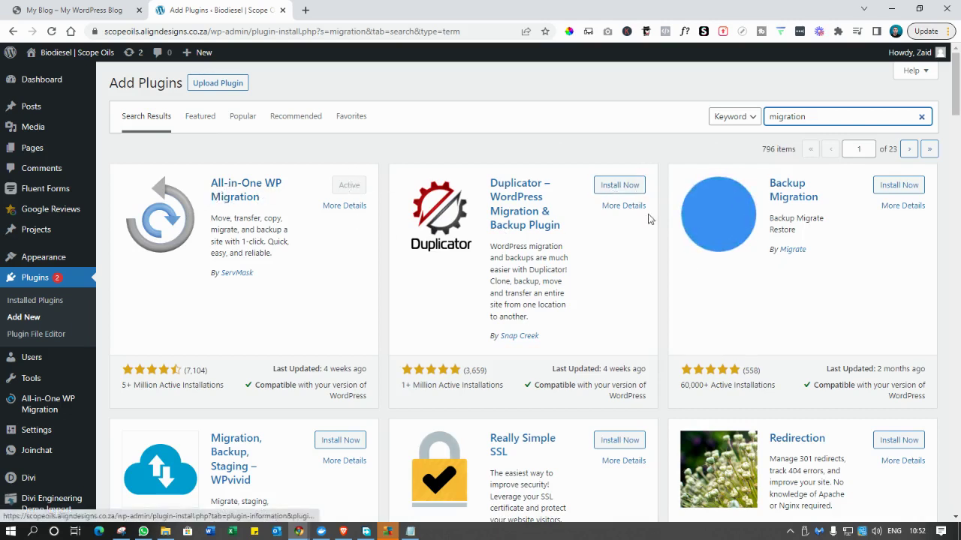
Browse the migration results, then open Installed Plugins showing both migration plugins active
scroll(628, 276, down, 2)
scroll(627, 275, down, 2)
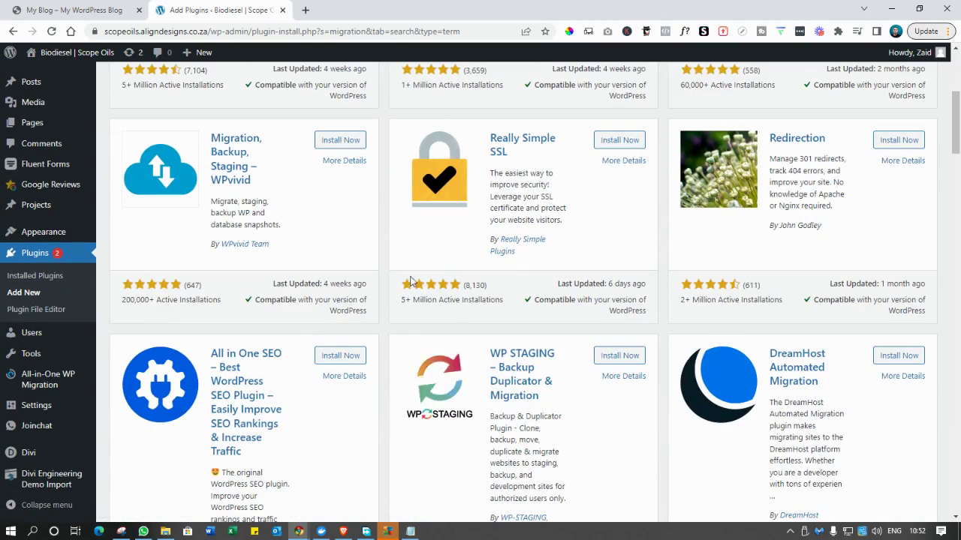
scroll(773, 312, up, 4)
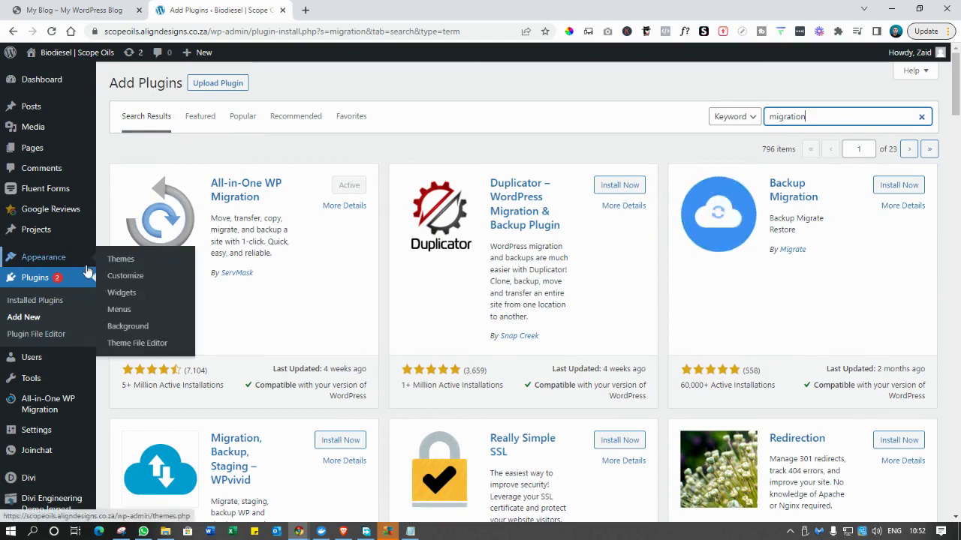
mouse_move(53, 407)
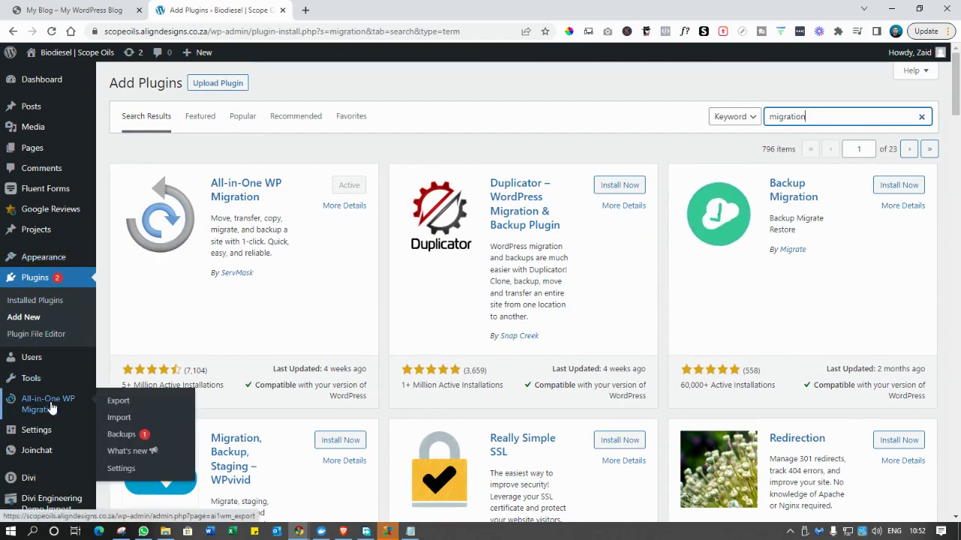
click(33, 280)
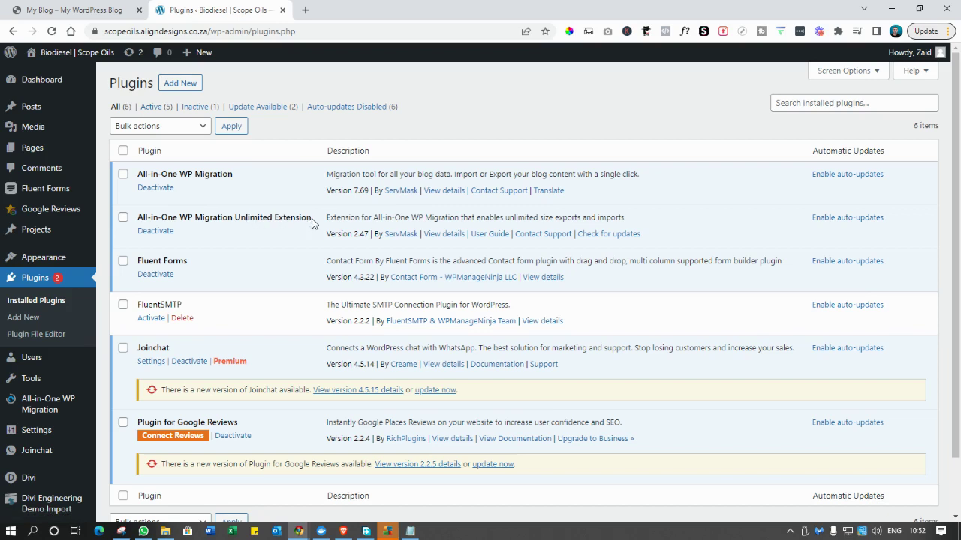
Highlight the WP Migration Unlimited Extension and All-in-One WP Migration plugin names
drag(312, 222, 180, 217)
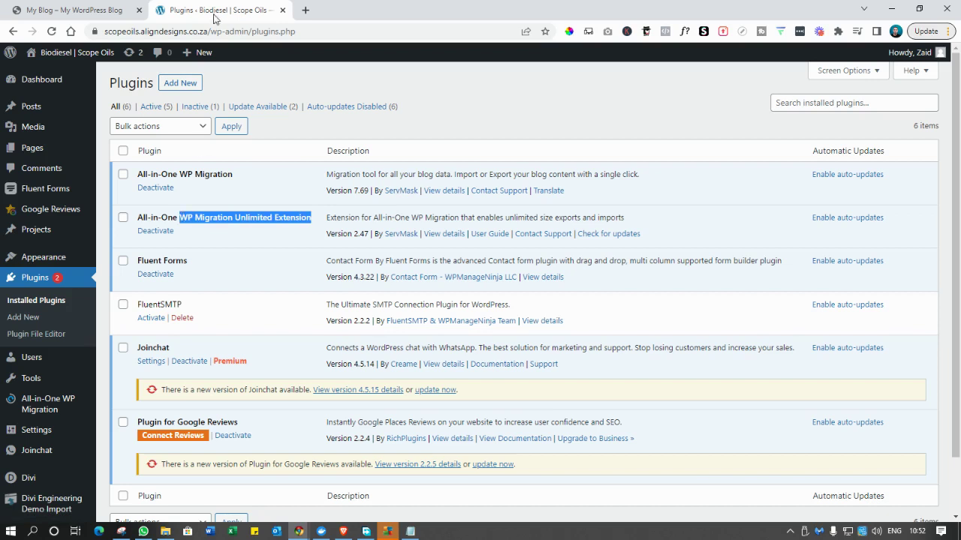
click(242, 234)
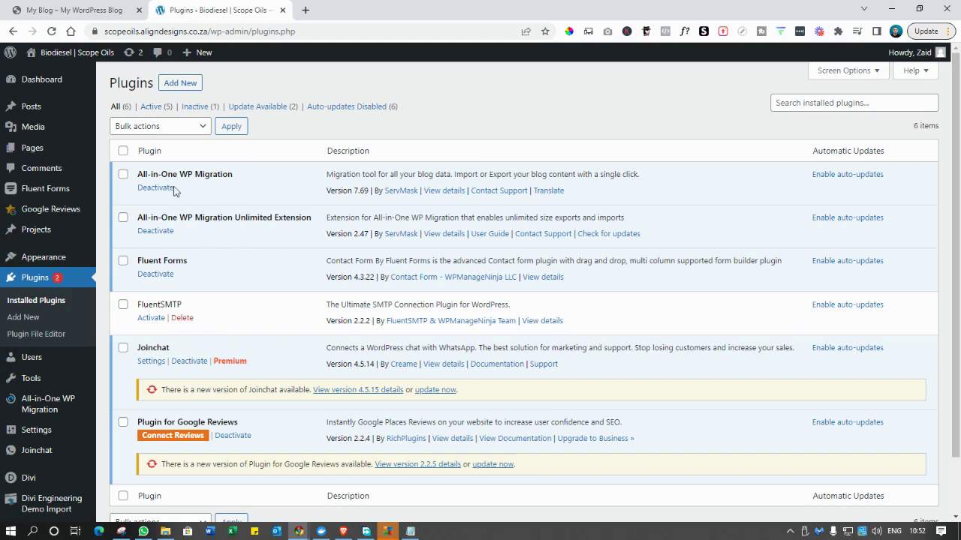
drag(239, 177, 161, 174)
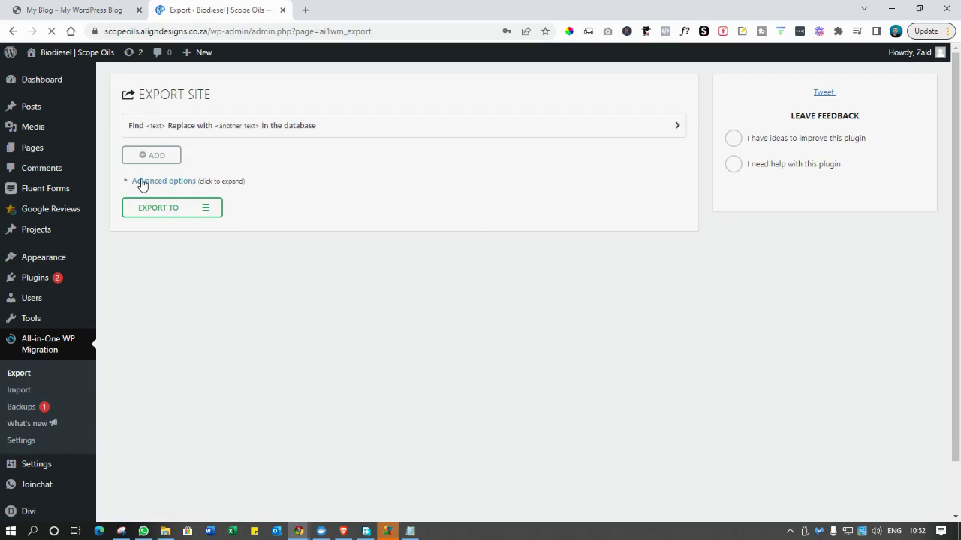
Export the dev site to a file, download the 133 MB backup, and view the Backups folder
click(209, 209)
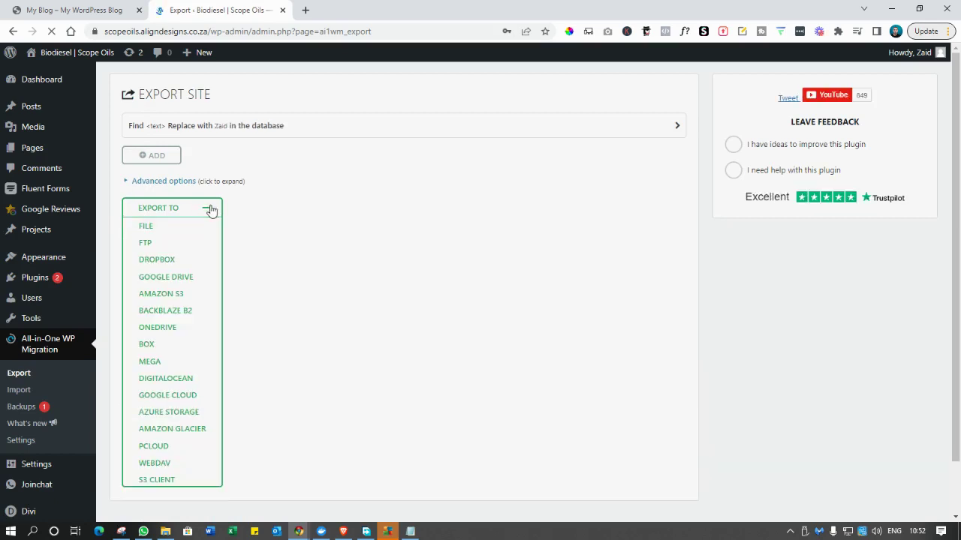
click(188, 226)
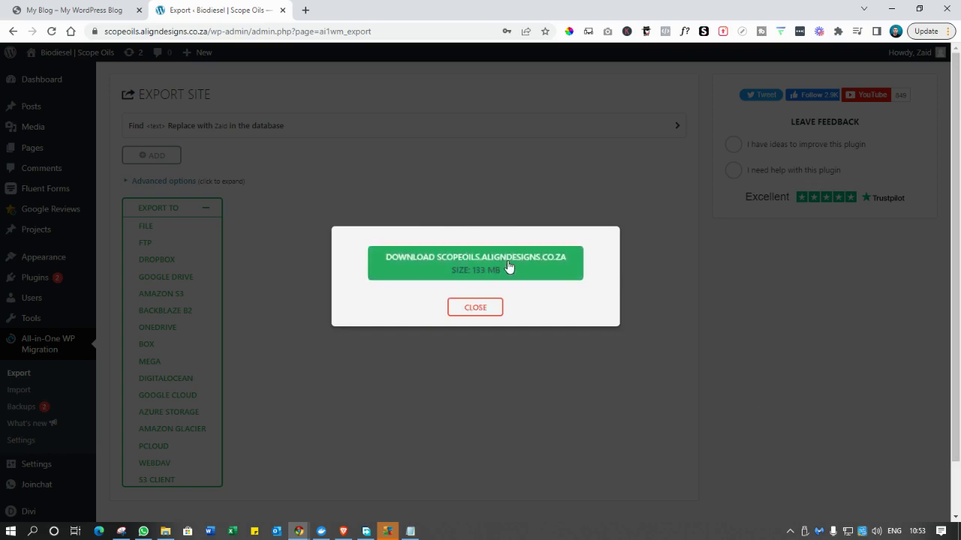
click(508, 266)
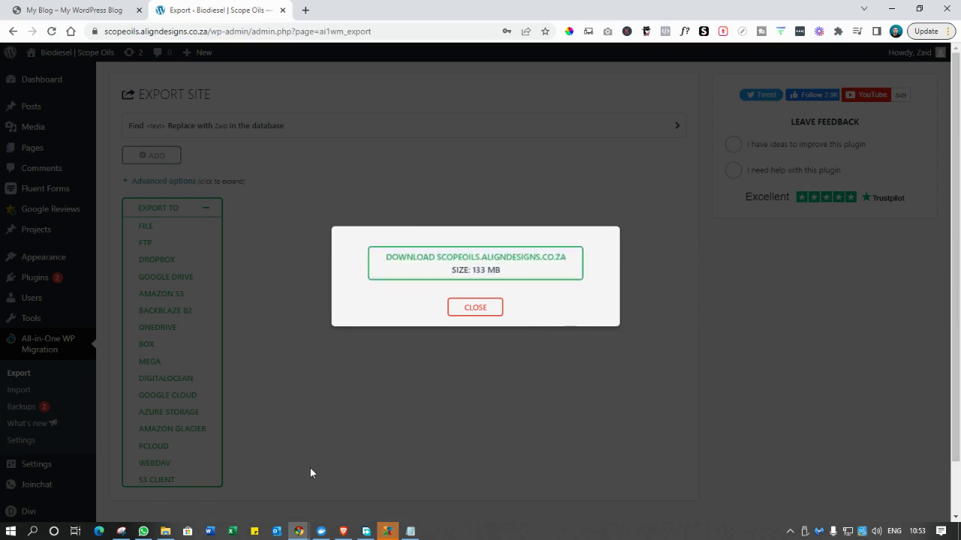
click(165, 531)
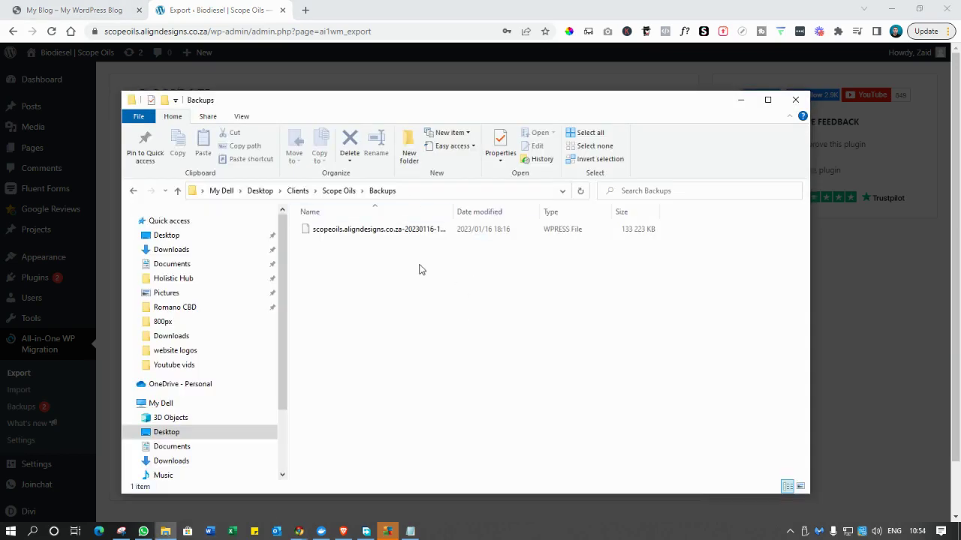
On the scopeoils.com tab, go from the admin dashboard to the Add New plugins page
click(68, 10)
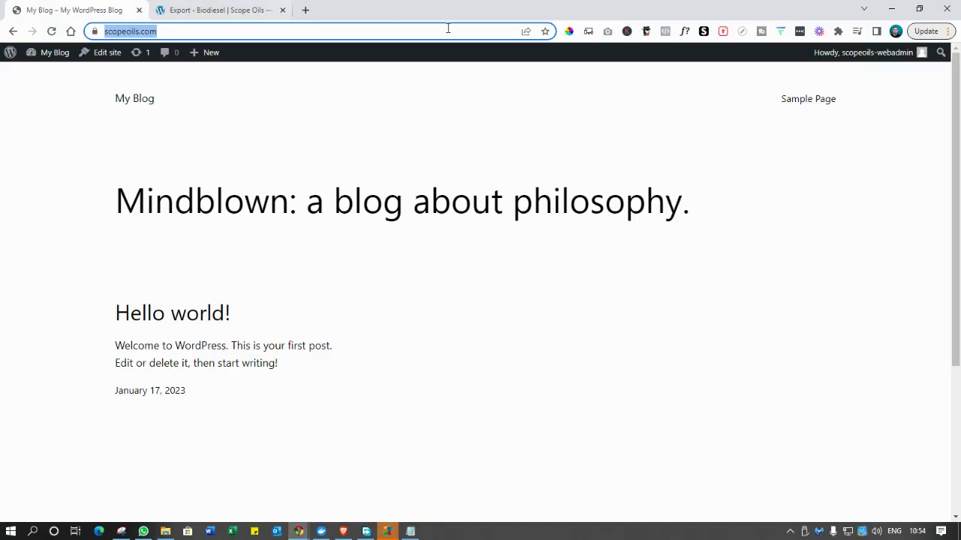
mouse_move(43, 58)
click(41, 77)
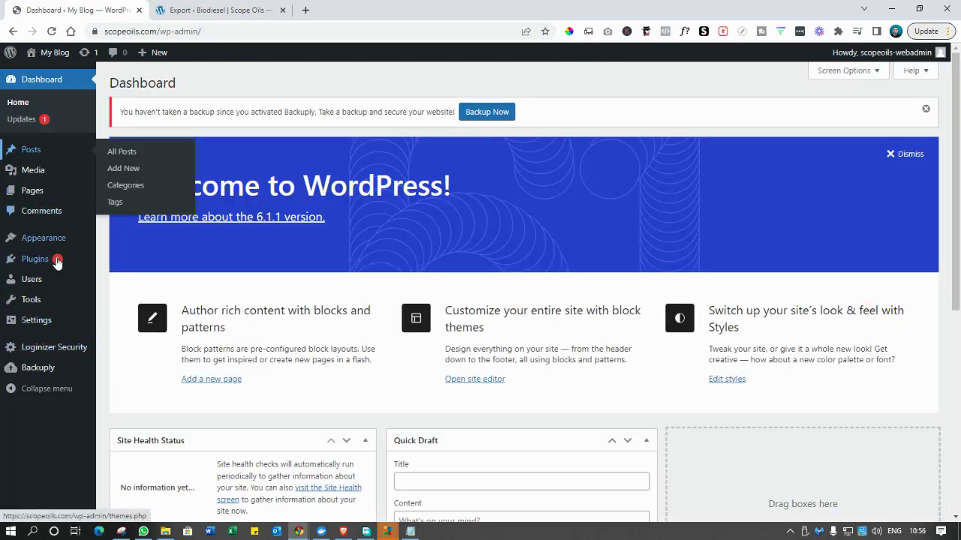
click(35, 260)
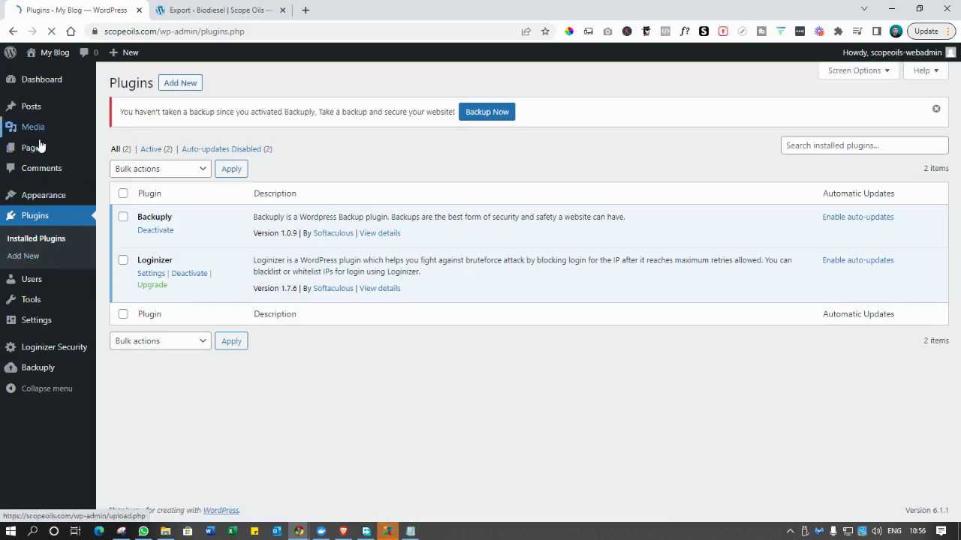
click(199, 85)
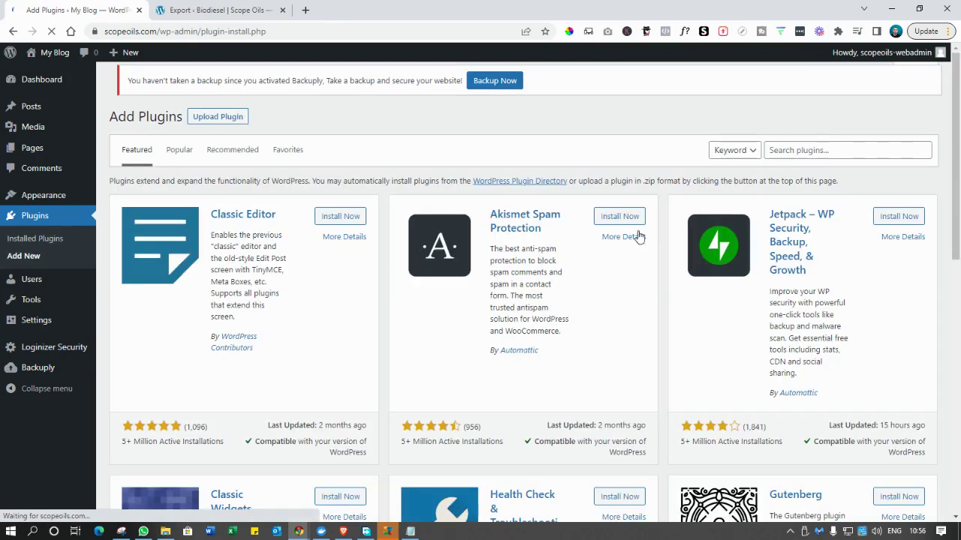
Search 'mig', then install and activate All-in-One WP Migration
click(769, 150)
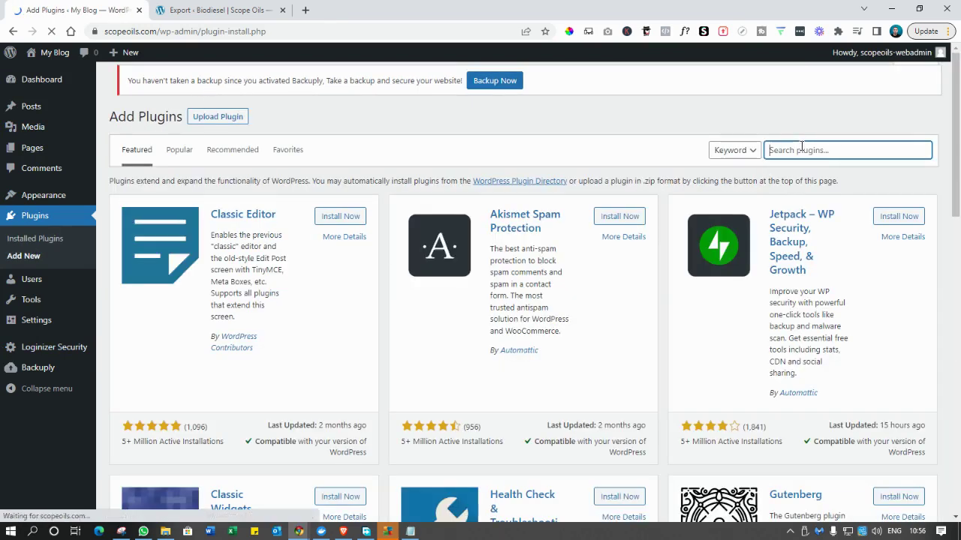
text(migration)
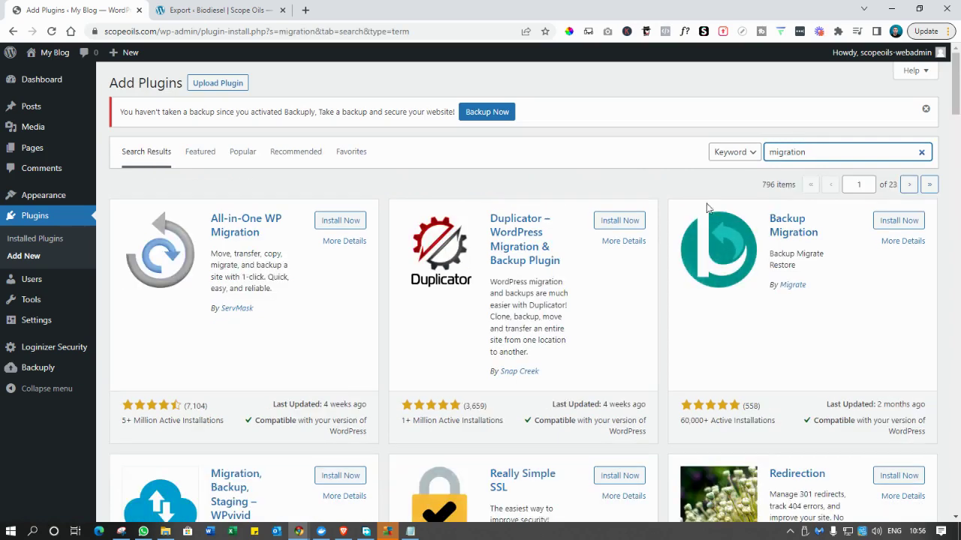
click(345, 227)
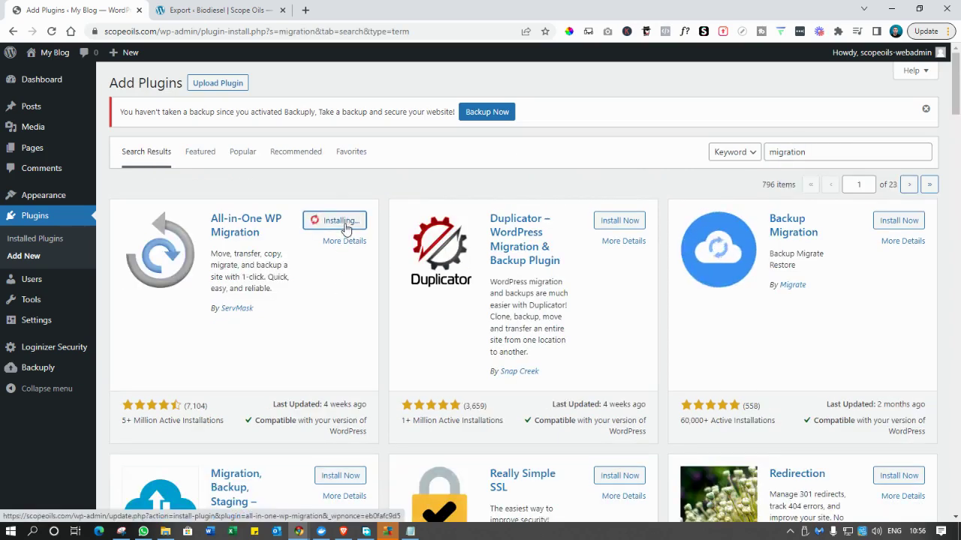
click(339, 229)
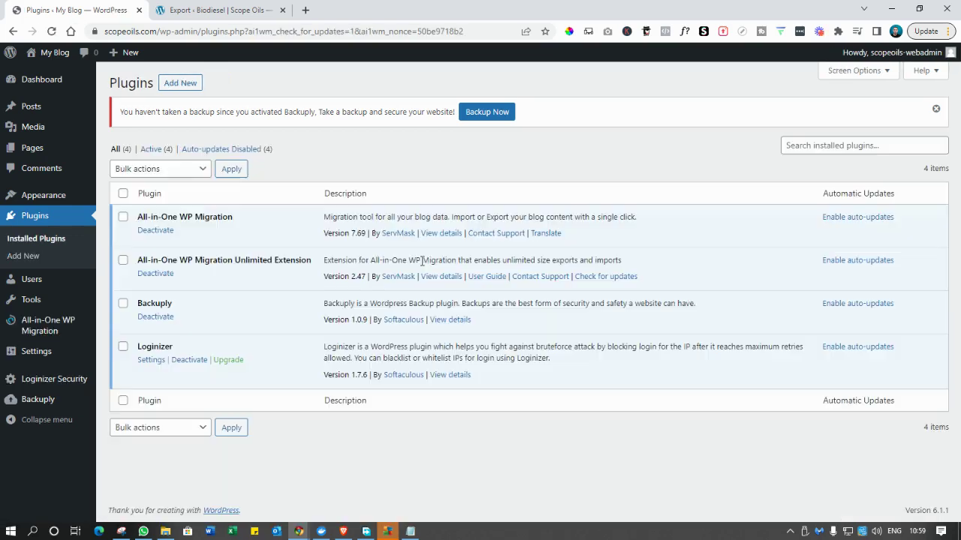
Import the dev site's .wpress backup file from this computer into scopeoils.com
mouse_move(45, 329)
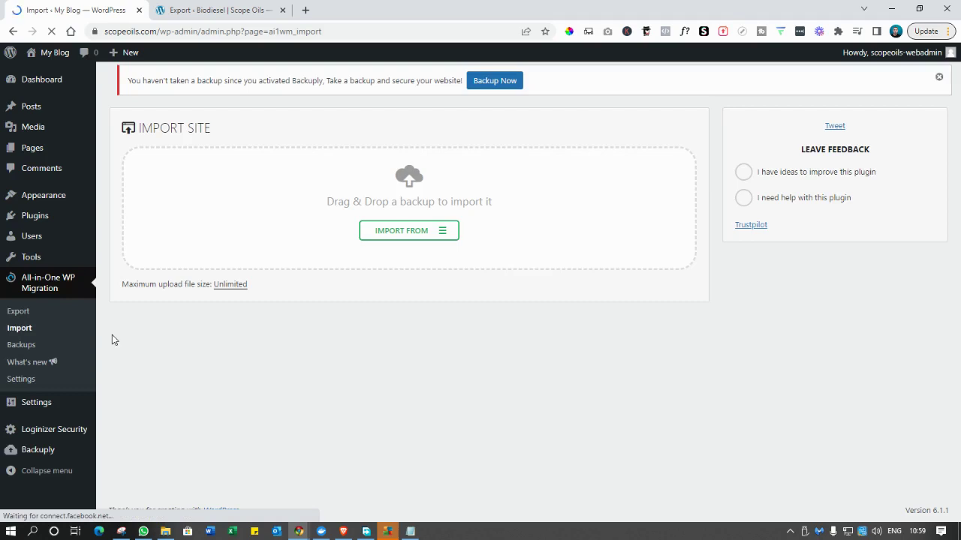
click(441, 234)
click(408, 250)
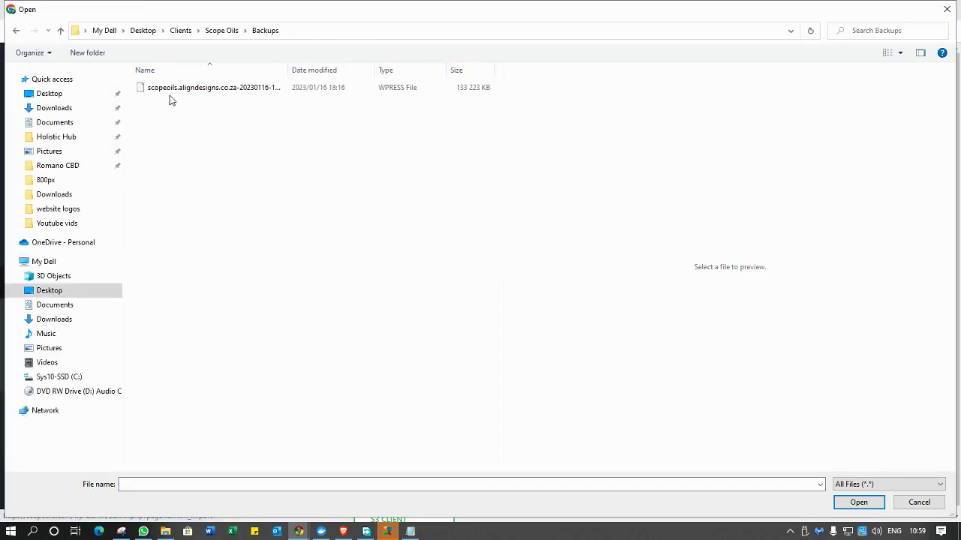
click(172, 92)
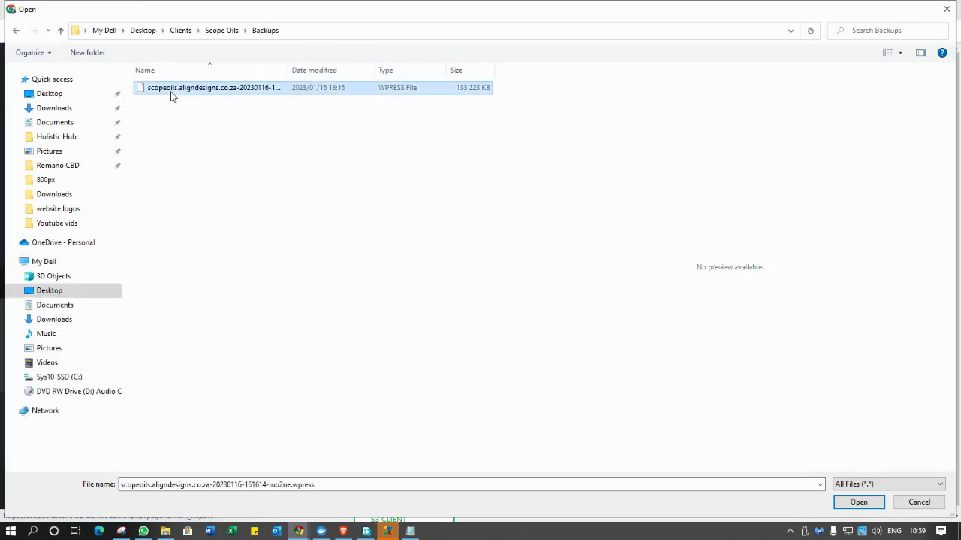
click(860, 502)
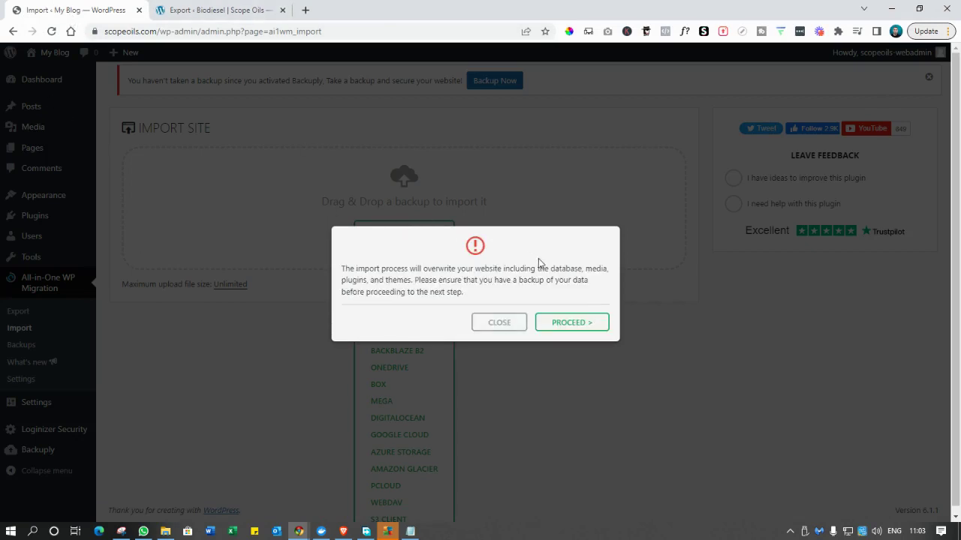
Accept the overwrite warning, then check the dev site's address on the export tab
click(553, 321)
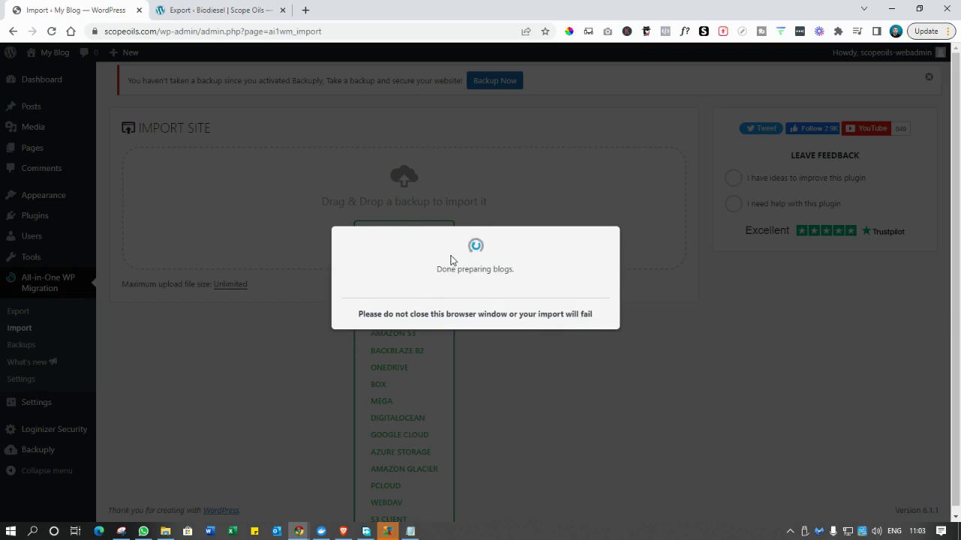
click(212, 19)
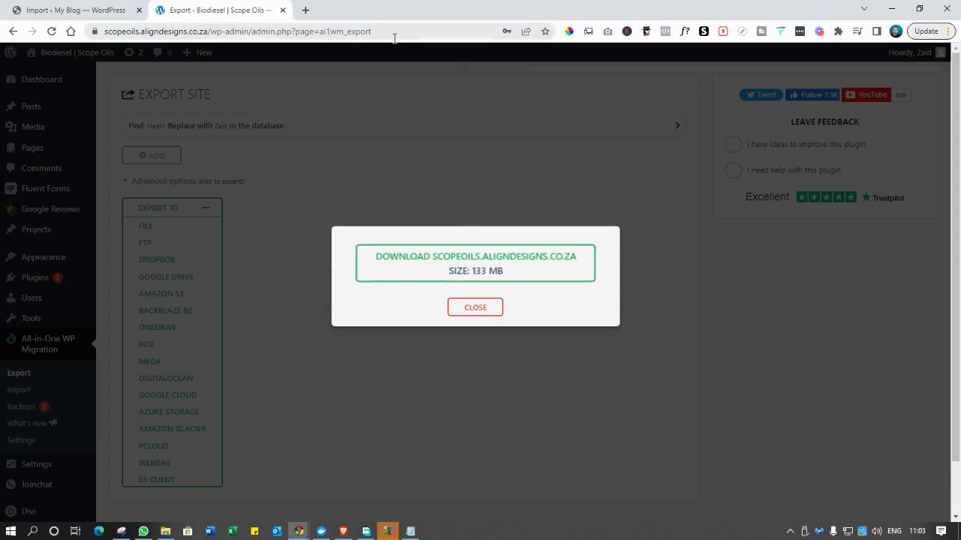
click(211, 35)
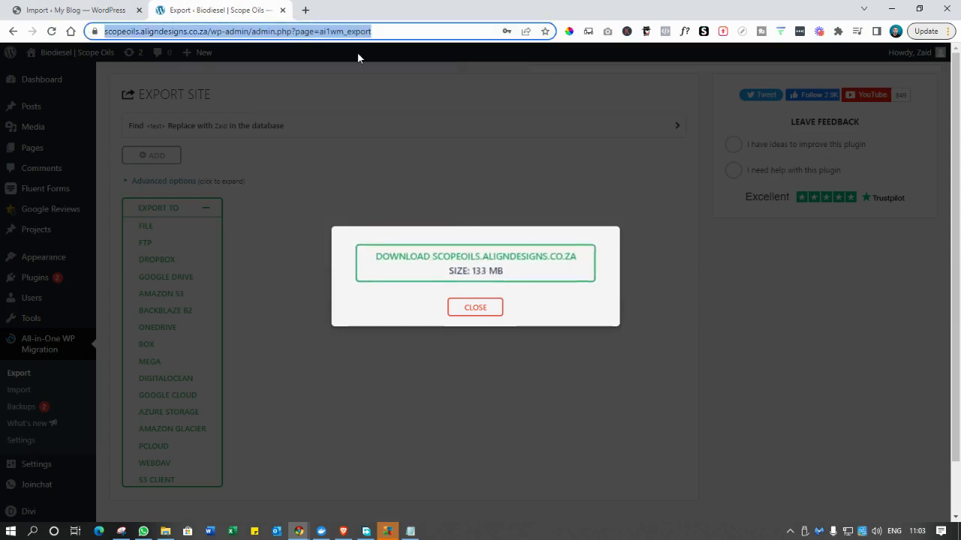
click(100, 7)
Compare the live scopeoils.com and dev subdomain URLs while the 3318-file restore finishes
double_click(174, 31)
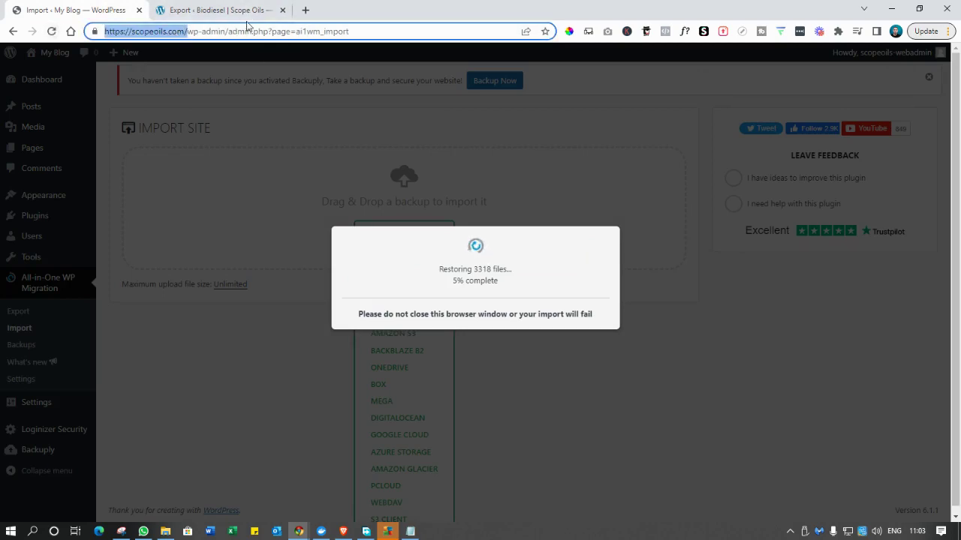
click(225, 12)
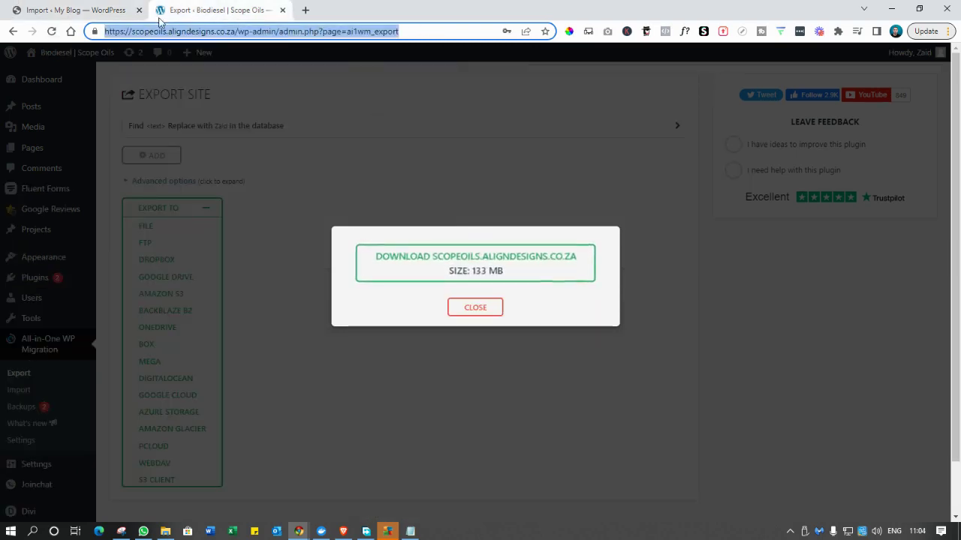
click(195, 31)
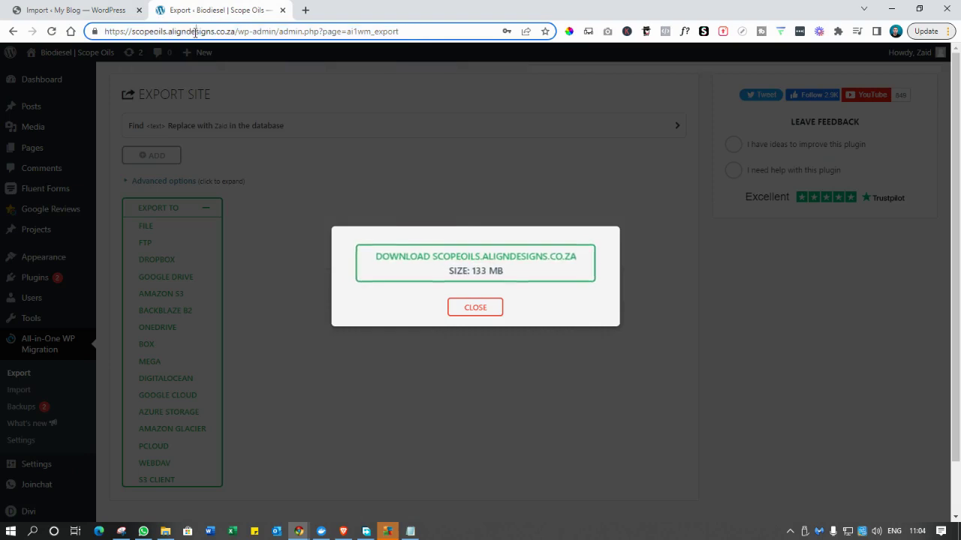
drag(262, 32, 125, 31)
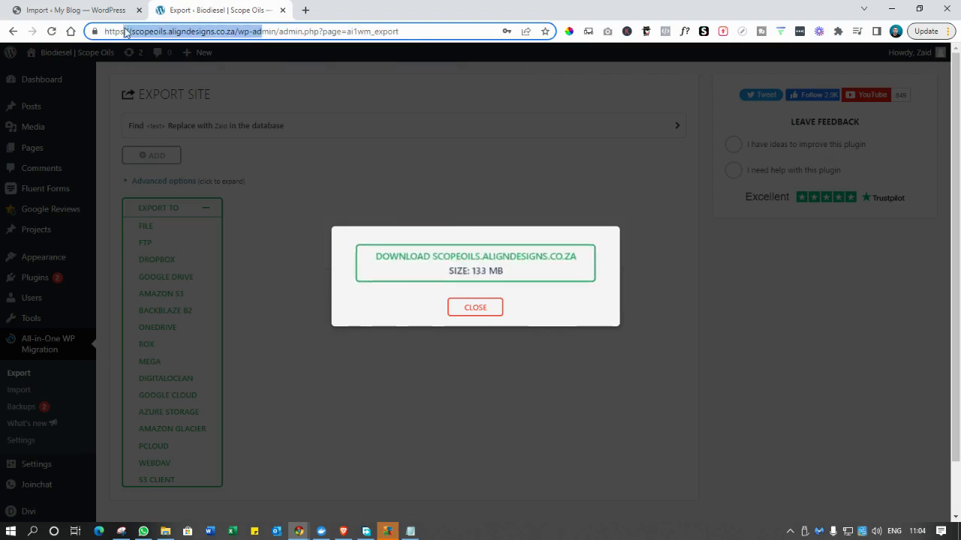
key(ctrl+Tab)
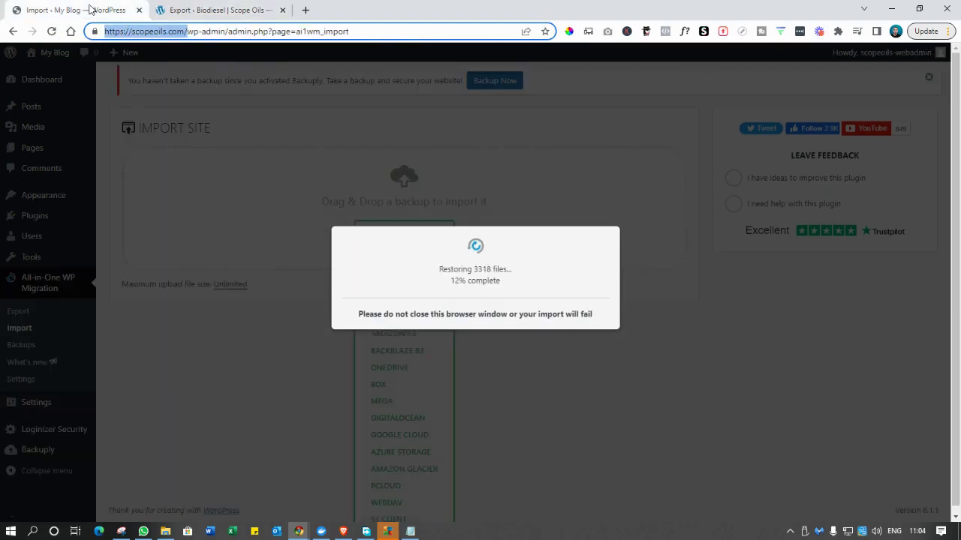
click(180, 31)
drag(198, 32, 81, 35)
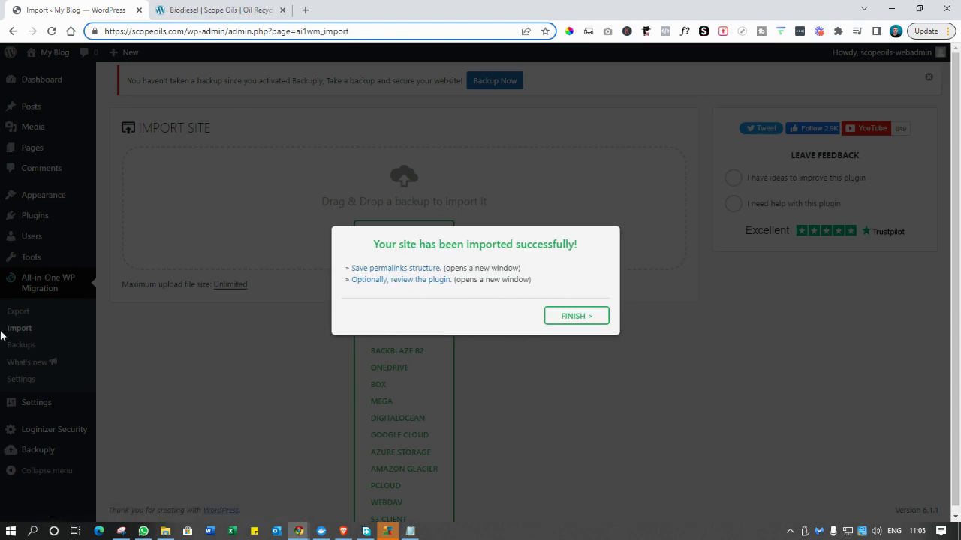
Close the import success message and open Settings > Permalinks
click(574, 318)
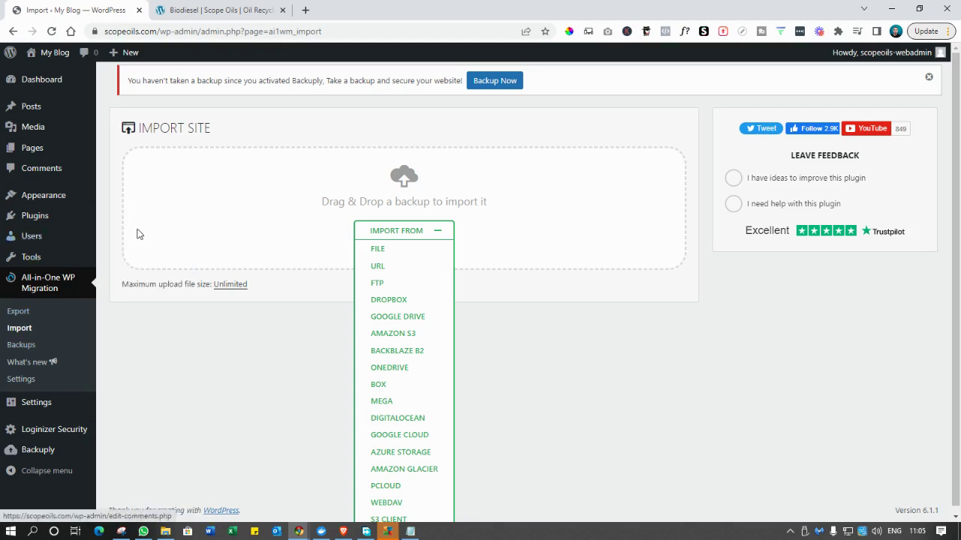
mouse_move(36, 218)
mouse_move(36, 409)
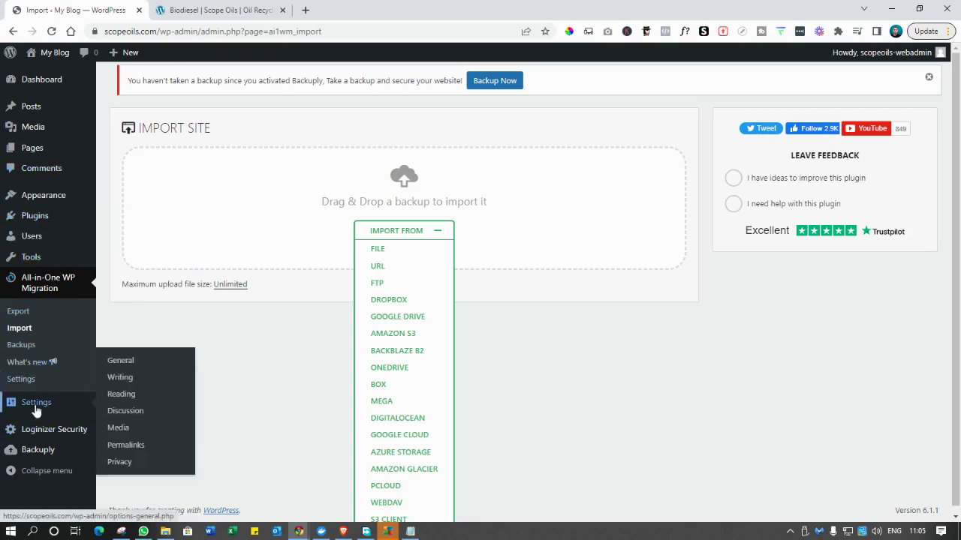
click(118, 446)
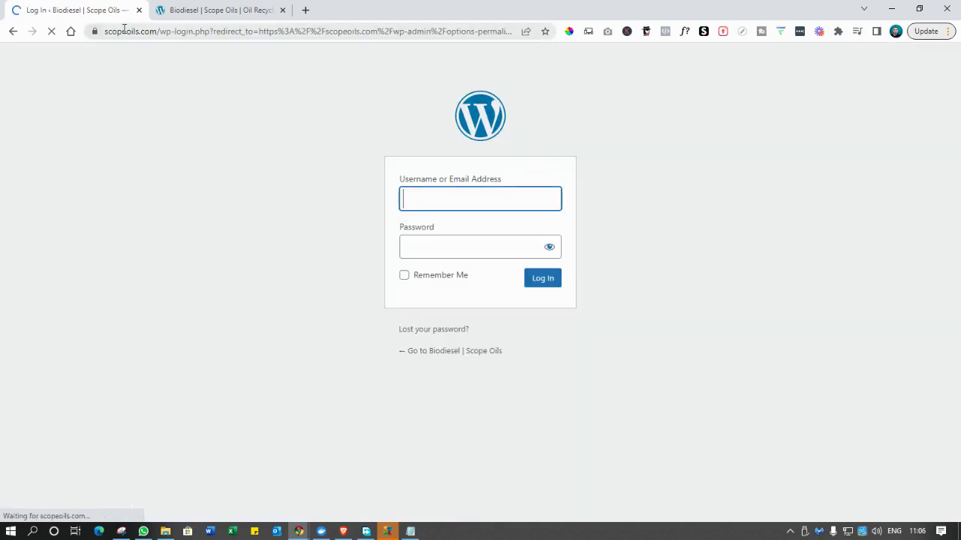
Check the Scope Oils homepage tab's address, then return to and scroll the scopeoils.com admin tab
click(243, 10)
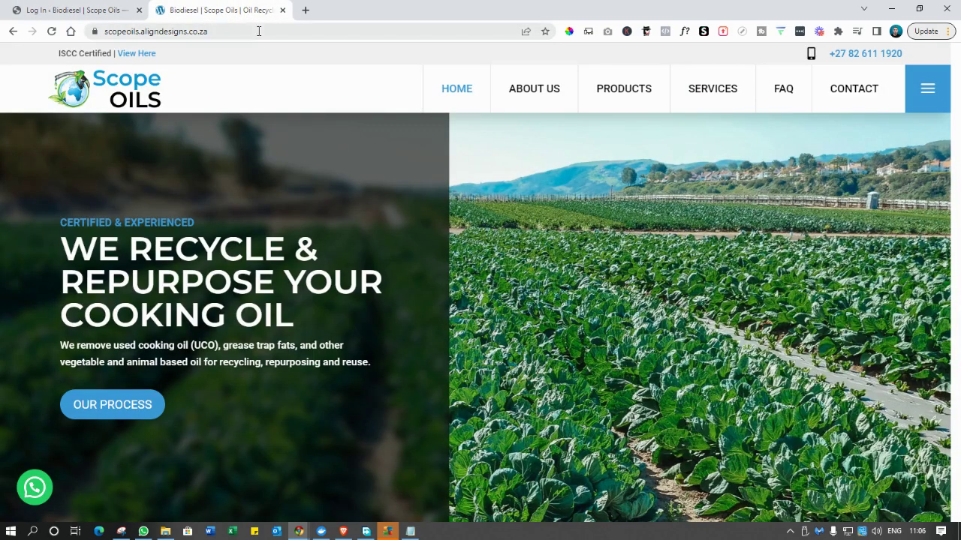
click(259, 31)
click(34, 6)
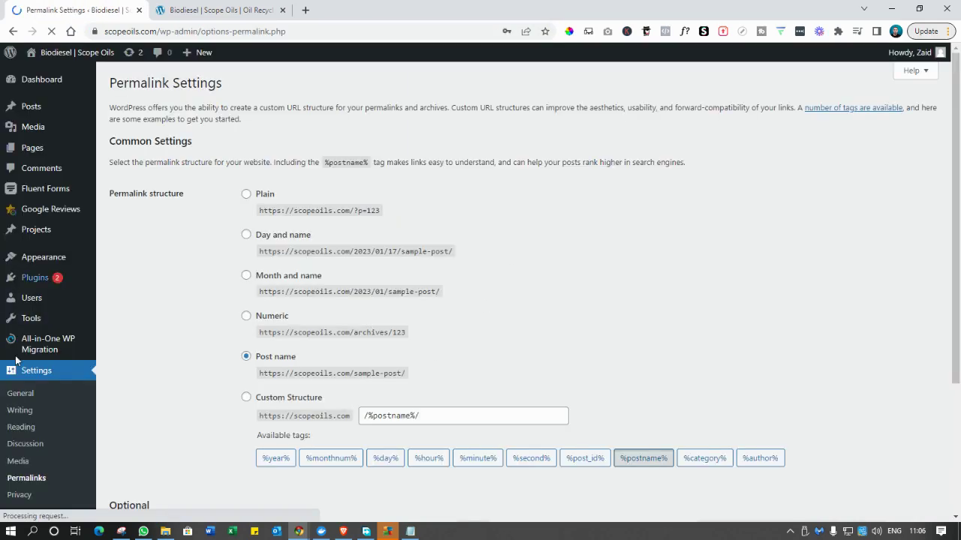
scroll(15, 402, down, 1)
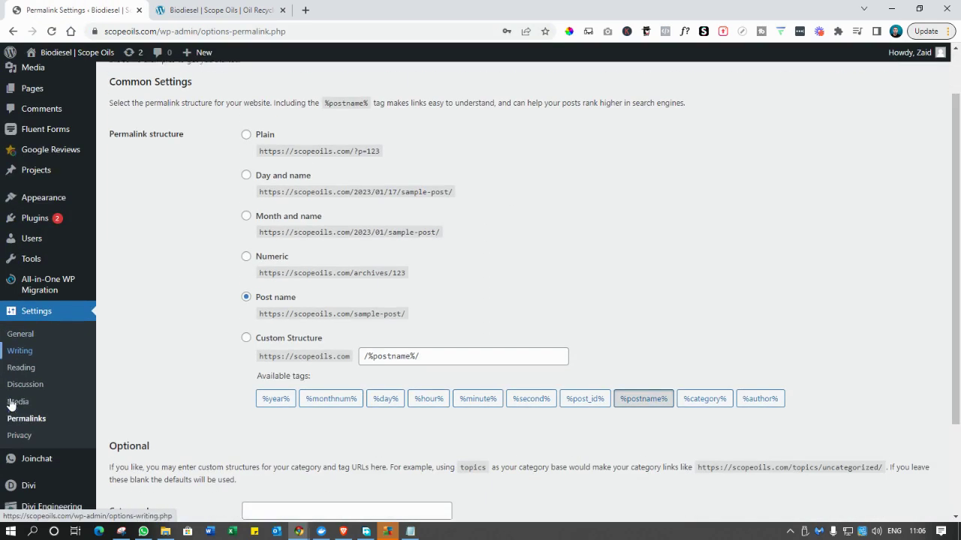
scroll(187, 359, up, 1)
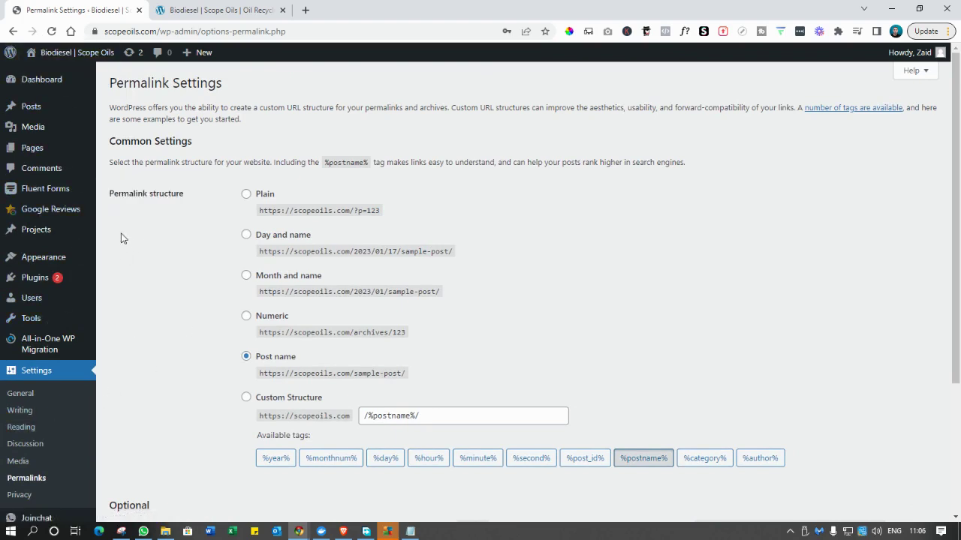
scroll(95, 274, down, 3)
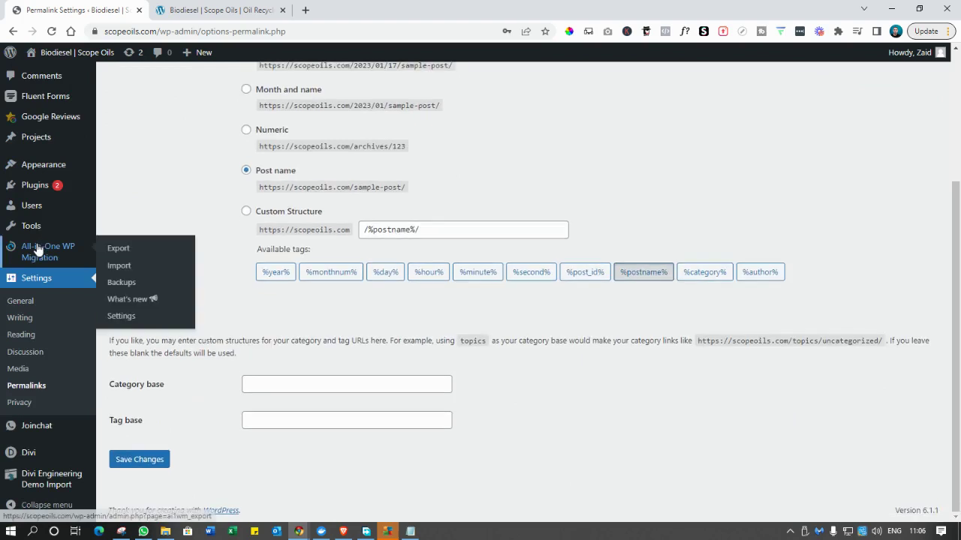
scroll(36, 247, up, 3)
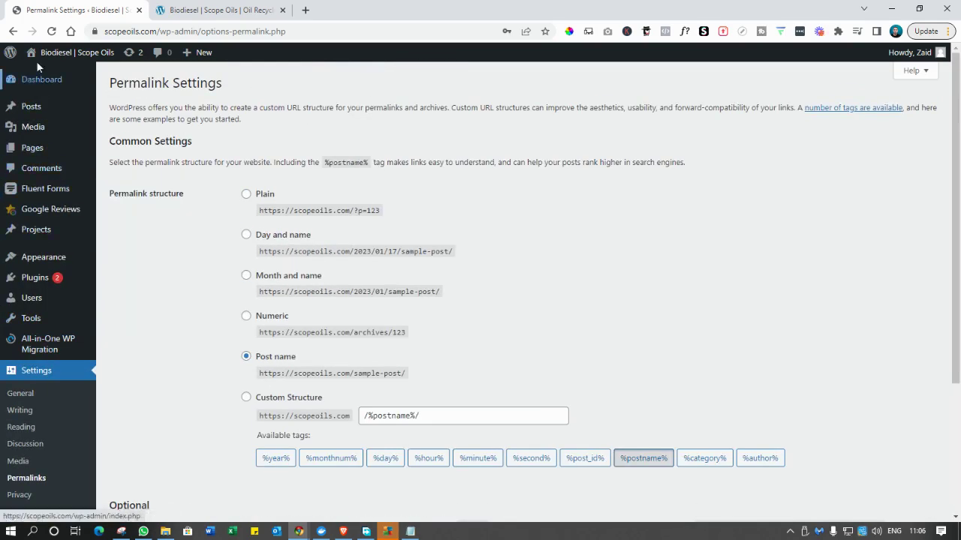
Open the live scopeoils.com homepage in a new tab and scroll through its design
right_click(40, 73)
click(75, 82)
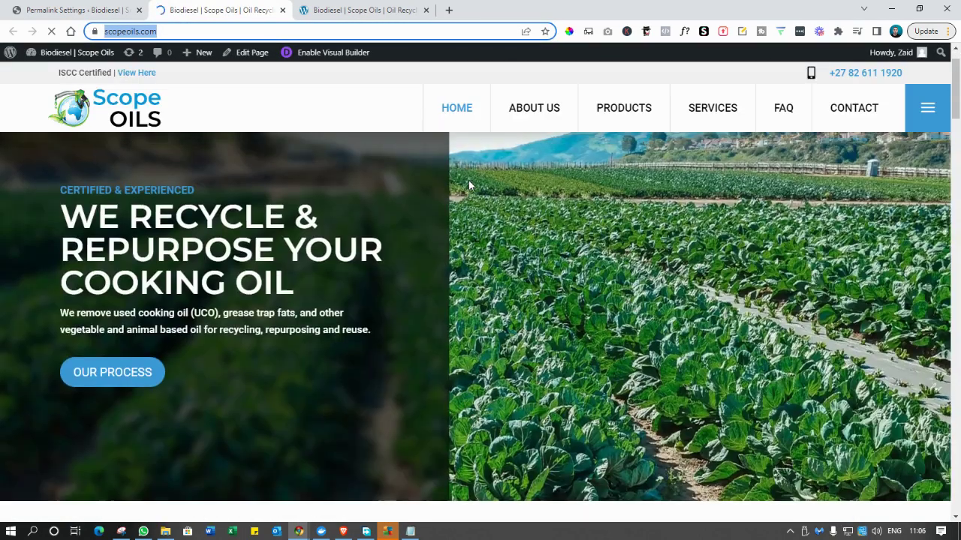
scroll(469, 180, down, 15)
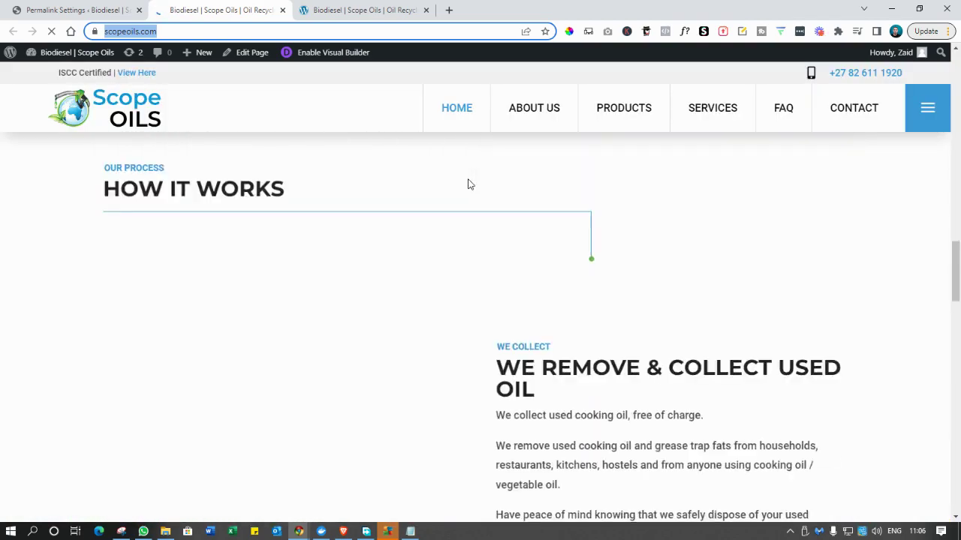
scroll(467, 183, up, 12)
scroll(467, 183, down, 3)
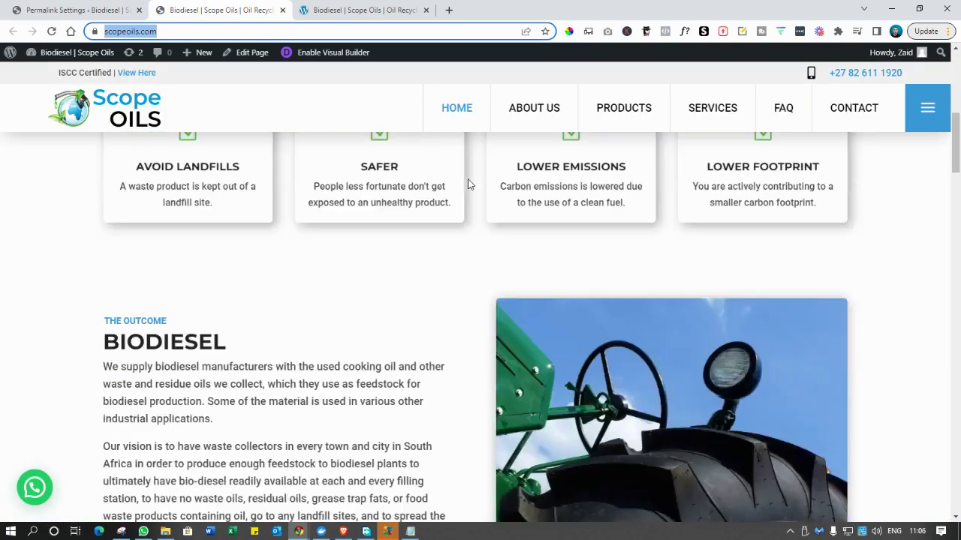
scroll(467, 184, down, 5)
scroll(468, 184, down, 8)
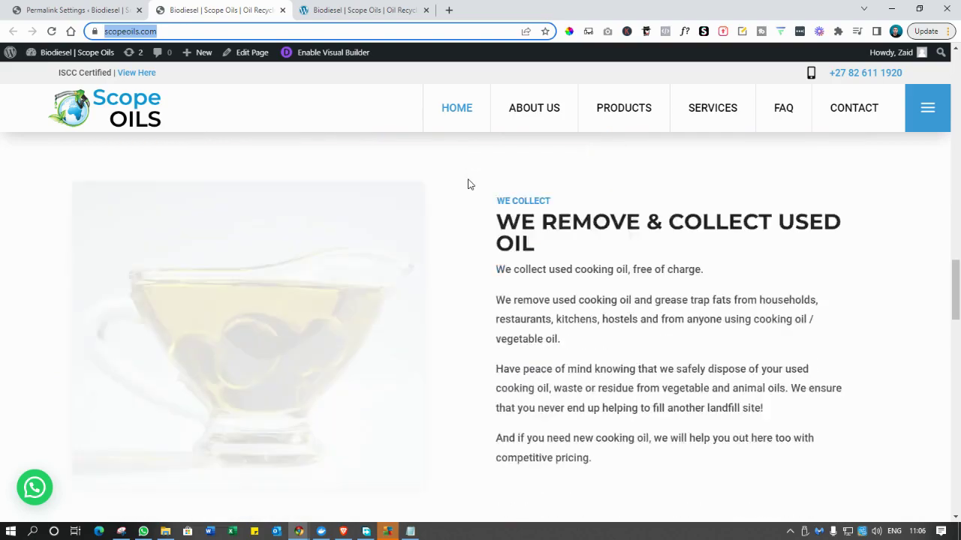
scroll(468, 184, down, 12)
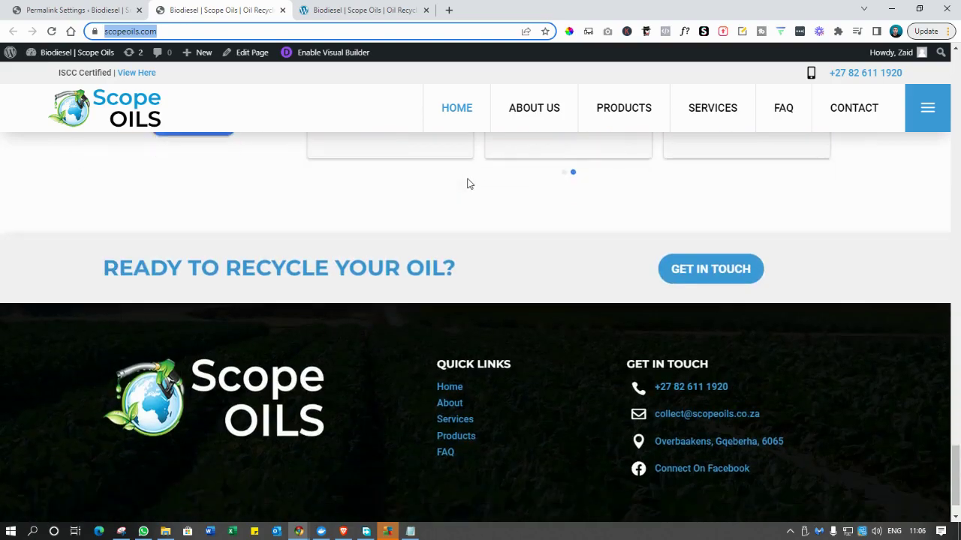
scroll(468, 183, down, 1)
Scroll the aligndesigns.co.za dev copy for comparison, then select its full URL
click(377, 6)
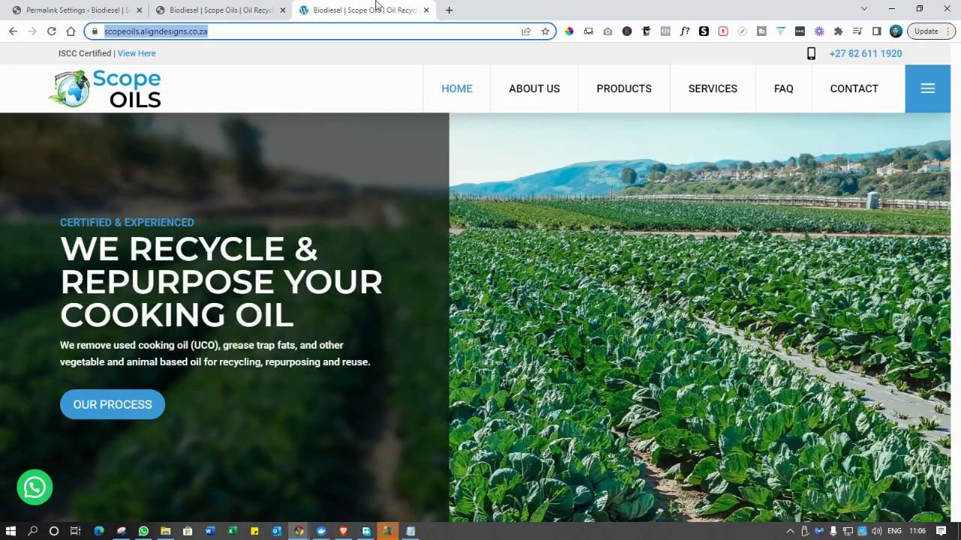
scroll(373, 77, down, 8)
scroll(371, 78, down, 10)
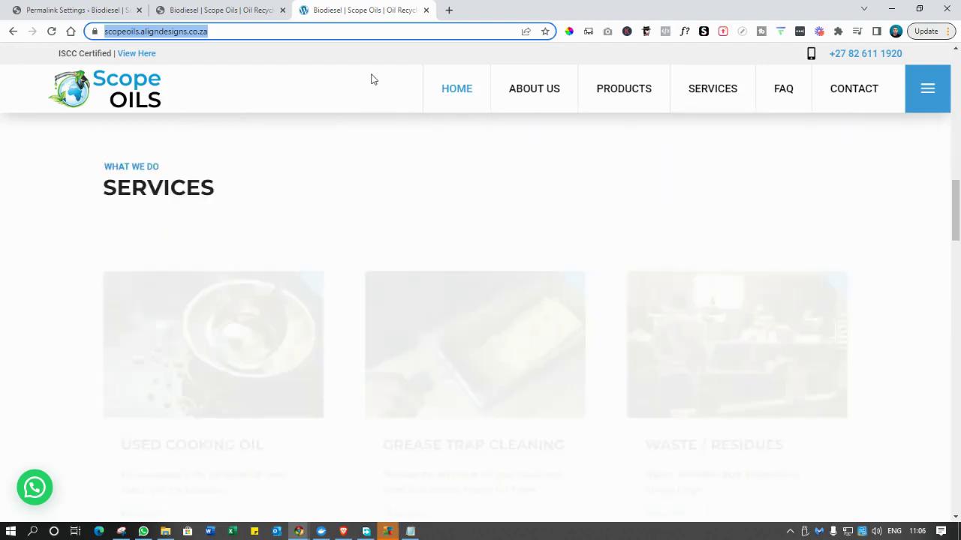
scroll(371, 76, down, 7)
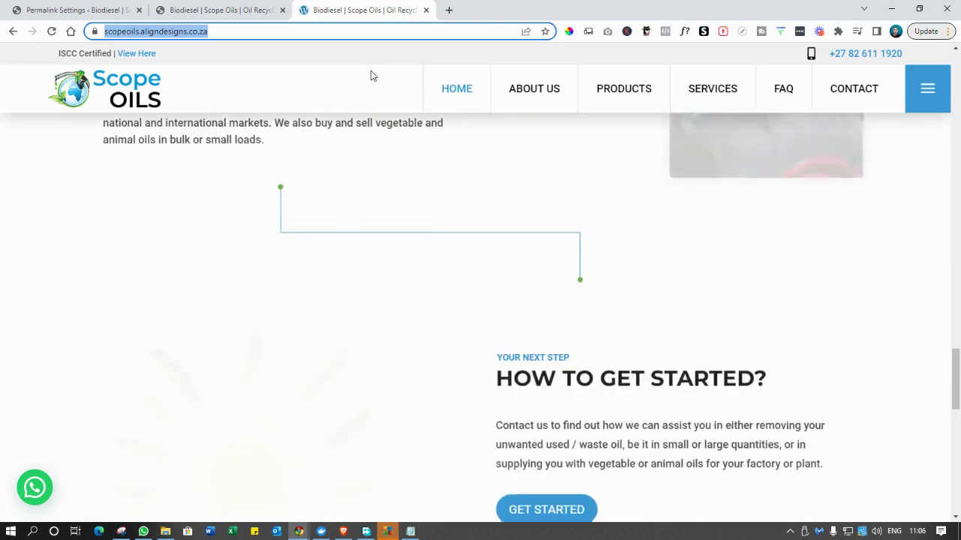
click(237, 30)
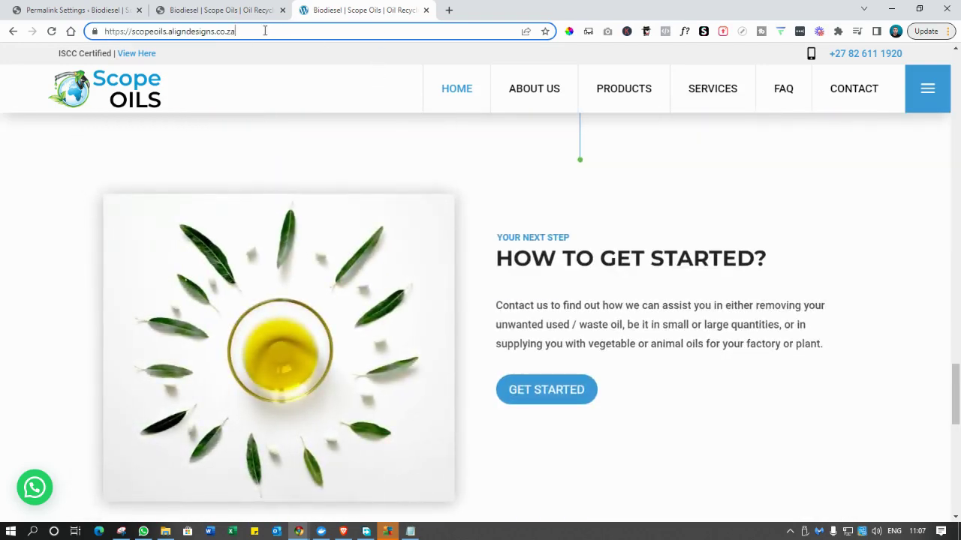
drag(265, 31, 87, 30)
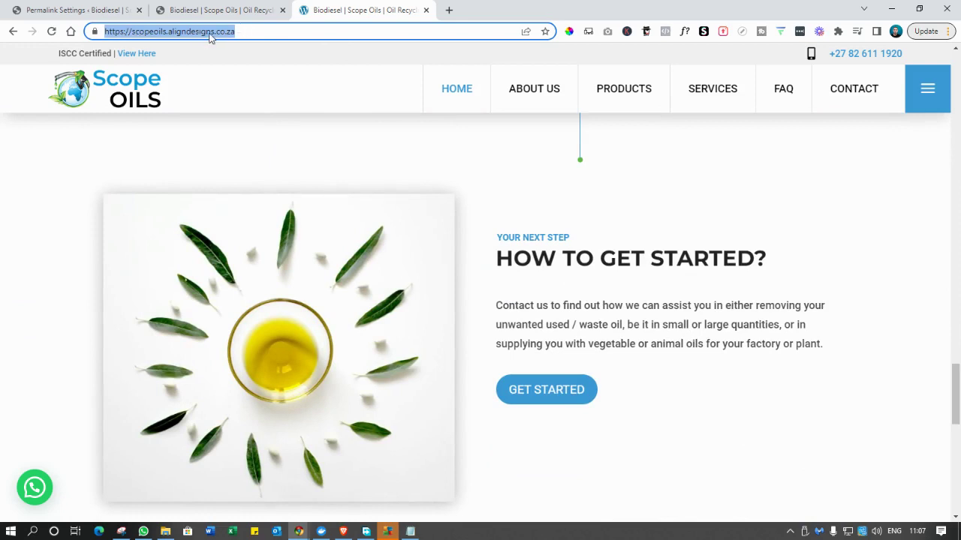